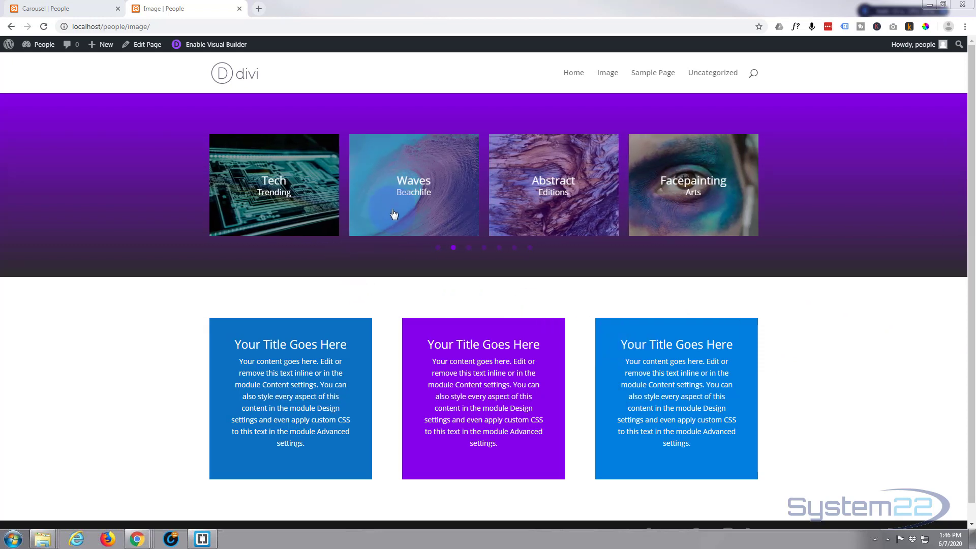
- Preview the Abstract carousel image at full size and close the enlarged view
{"action": "left_click", "coordinate": [519, 196]}
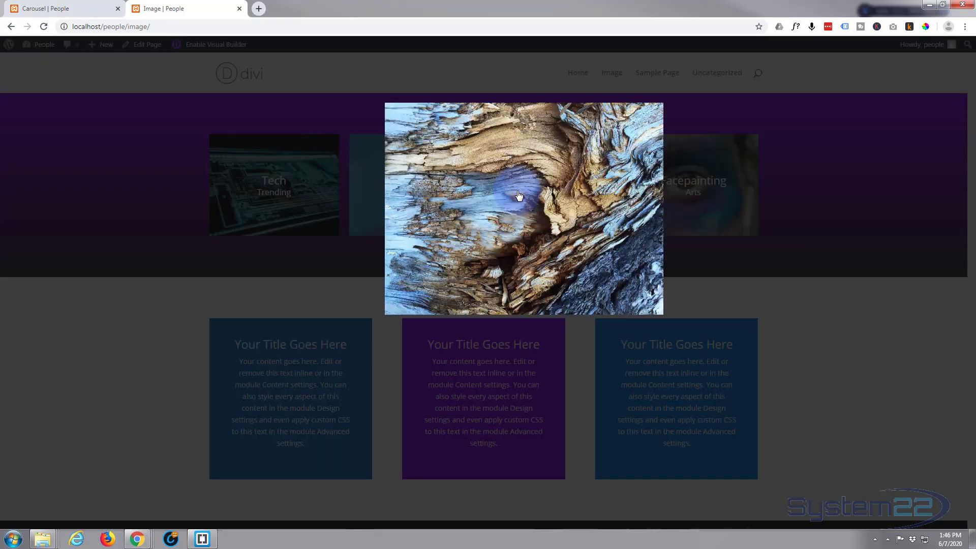
{"action": "left_click", "coordinate": [34, 362]}
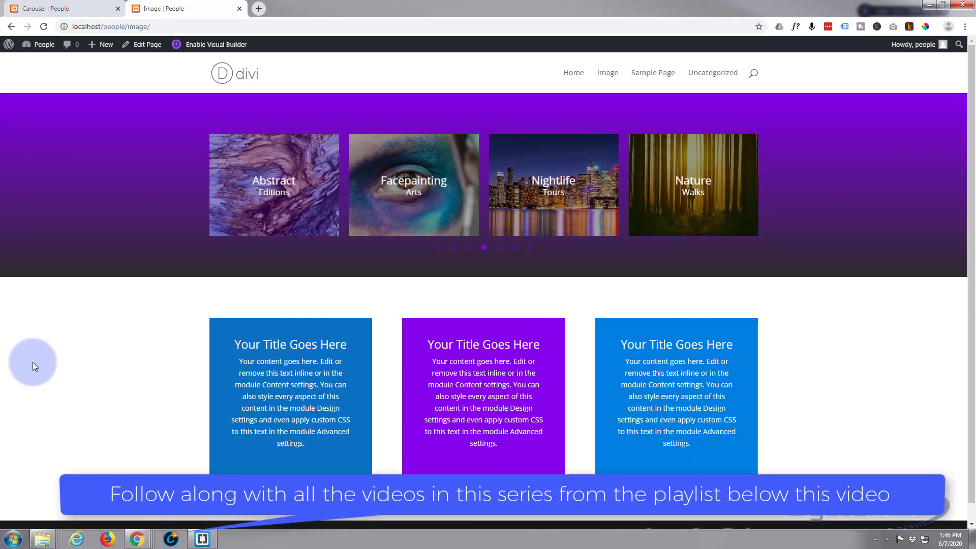
- Enable the Visual Builder for the Image page and delete the purple carousel section
{"action": "left_click", "coordinate": [221, 46]}
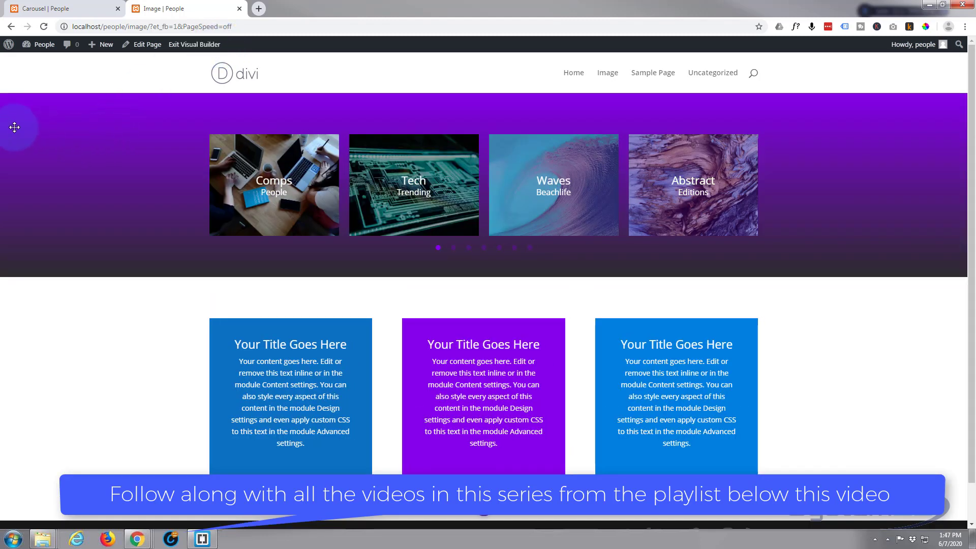
{"action": "mouse_move", "coordinate": [31, 106]}
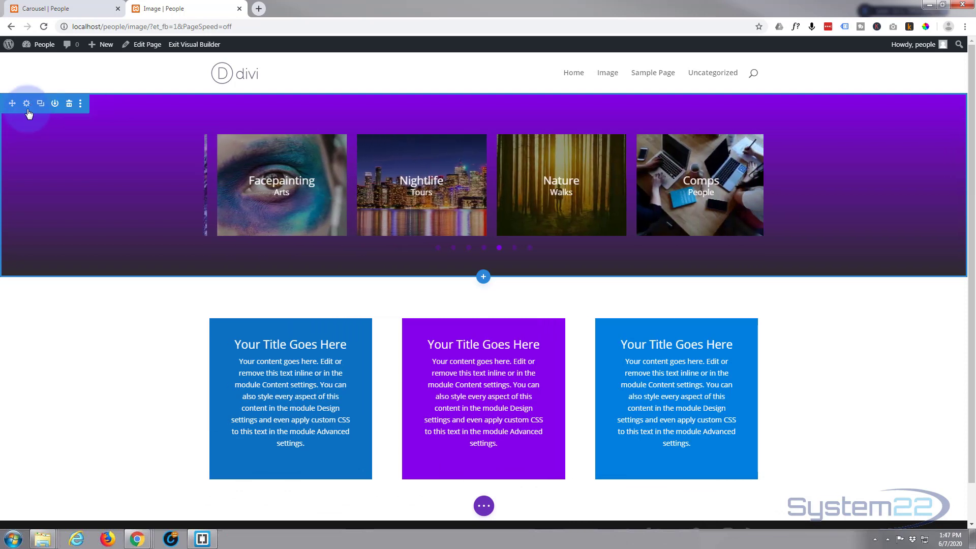
{"action": "left_click", "coordinate": [69, 103]}
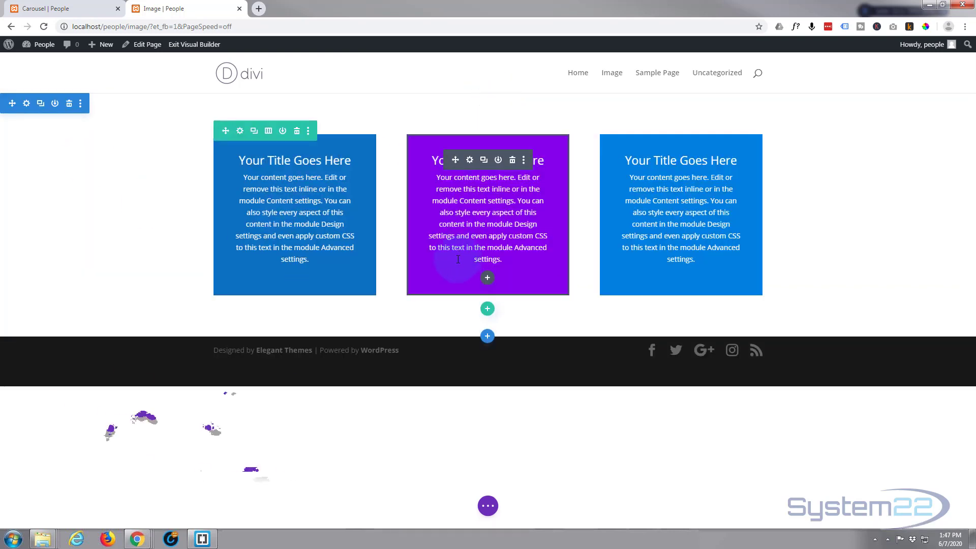
- Insert a new regular section with a single-column row below the three text boxes
{"action": "left_click", "coordinate": [487, 335]}
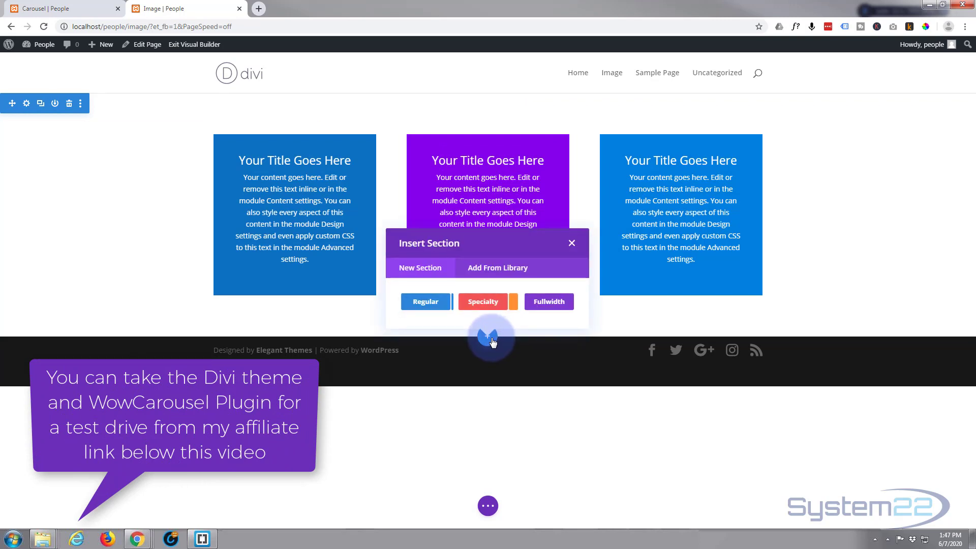
{"action": "left_click", "coordinate": [409, 295]}
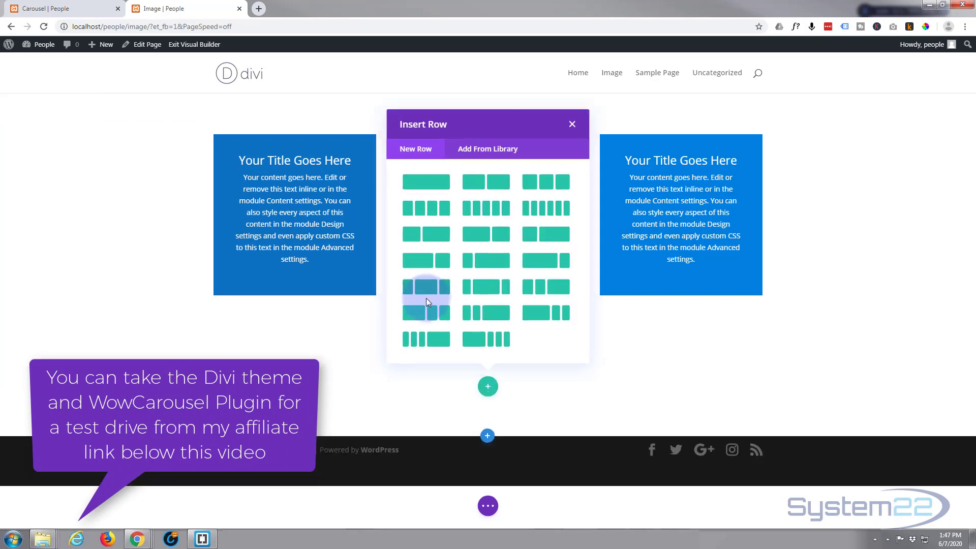
{"action": "left_click", "coordinate": [430, 181]}
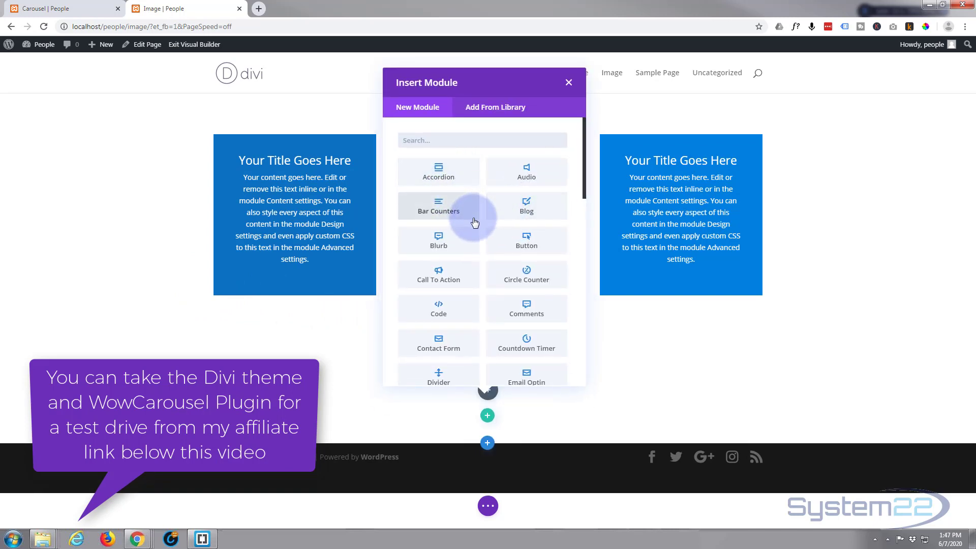
- Add a Wow Image Carousel module to the new row and move its settings window clear of the module area
{"action": "scroll", "coordinate": [474, 221], "scroll_direction": "down", "scroll_amount": 1}
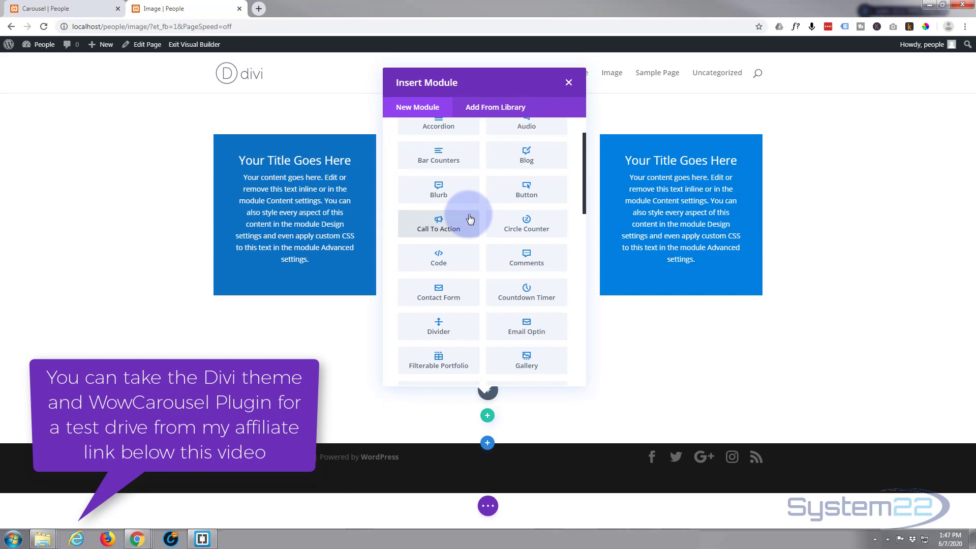
{"action": "scroll", "coordinate": [470, 219], "scroll_direction": "down", "scroll_amount": 1}
{"action": "scroll", "coordinate": [468, 218], "scroll_direction": "down", "scroll_amount": 6}
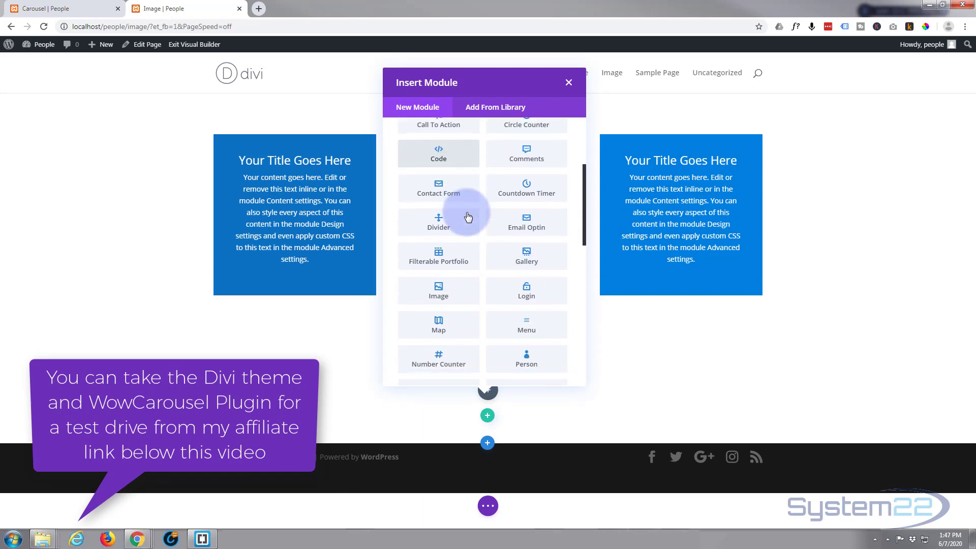
{"action": "scroll", "coordinate": [468, 218], "scroll_direction": "down", "scroll_amount": 4}
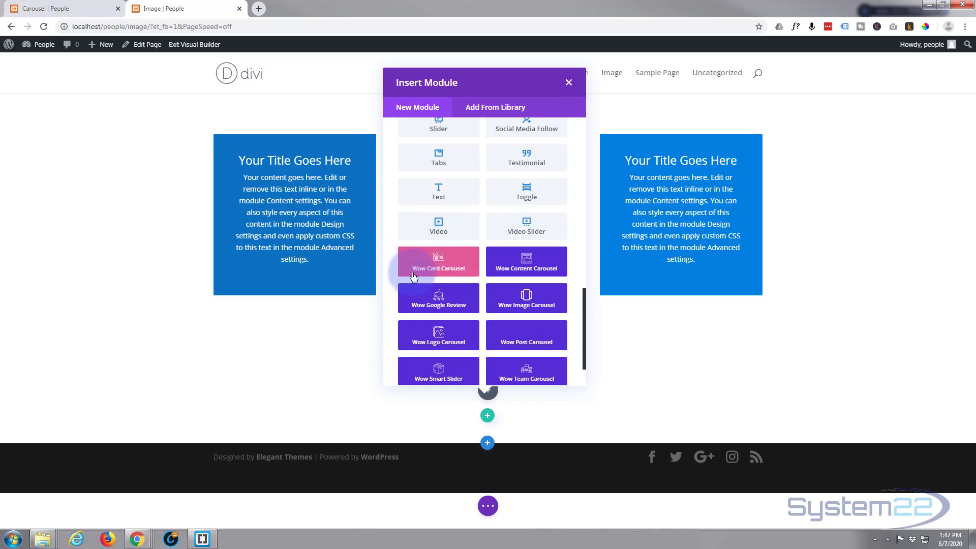
{"action": "scroll", "coordinate": [439, 273], "scroll_direction": "down", "scroll_amount": 1}
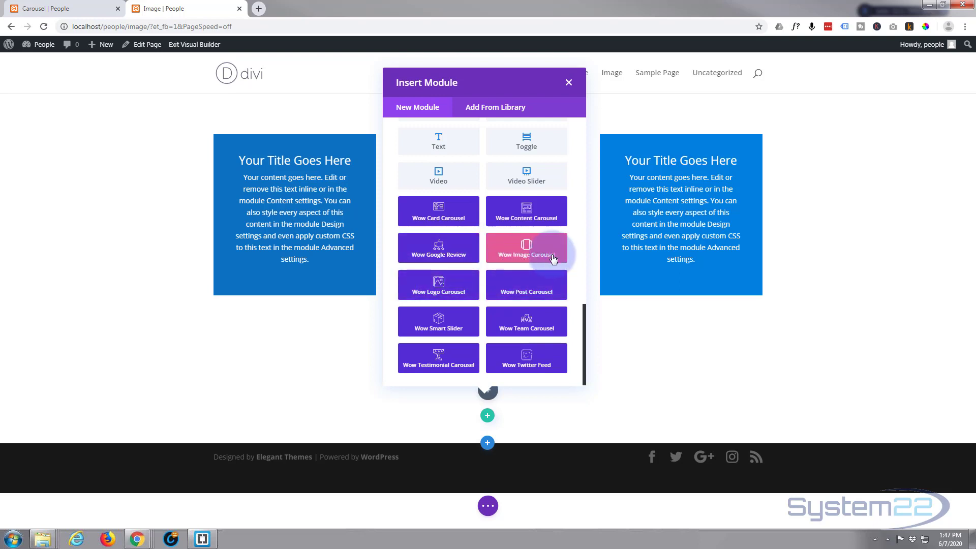
{"action": "left_click", "coordinate": [528, 249]}
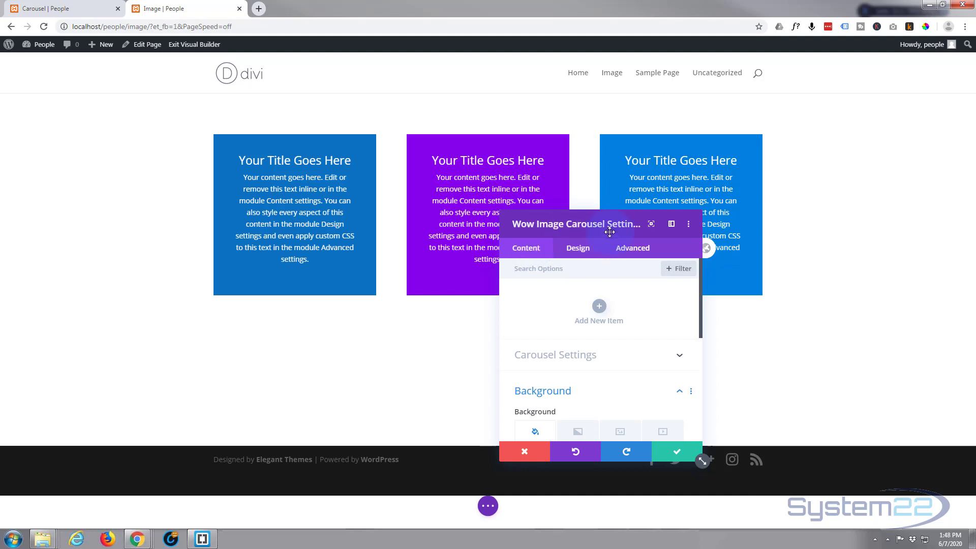
{"action": "left_click_drag", "start_coordinate": [610, 230], "coordinate": [705, 225]}
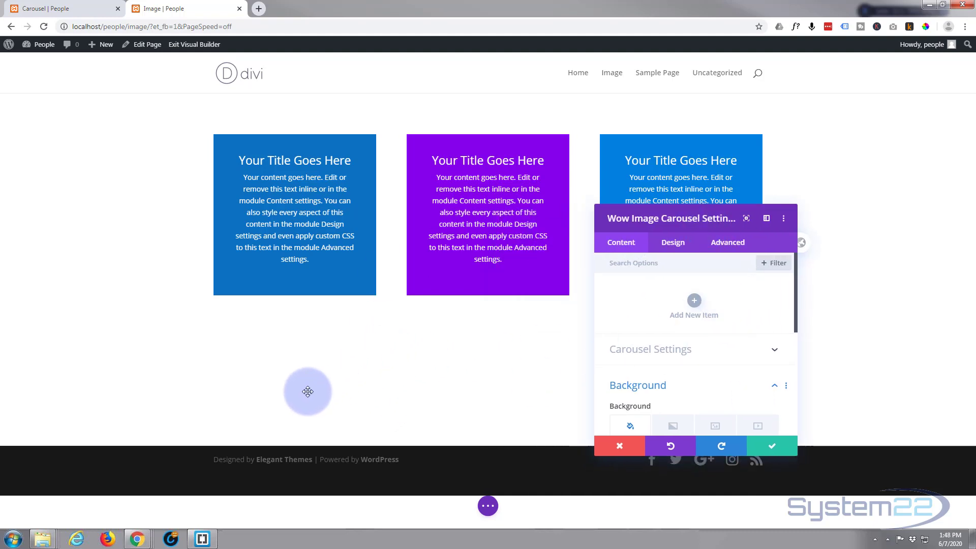
- Add a new carousel item and give it the forest image t1.jpg from the media library
{"action": "left_click", "coordinate": [695, 303]}
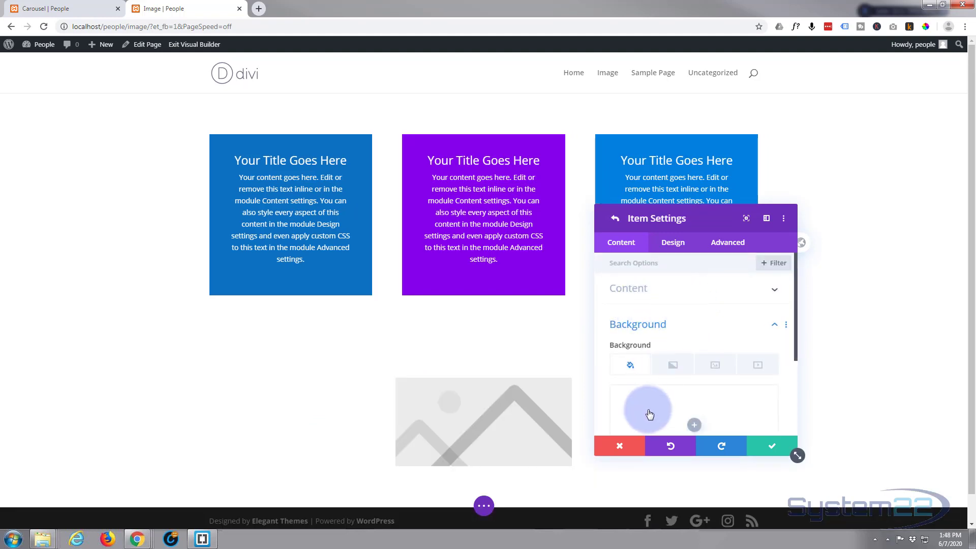
{"action": "left_click", "coordinate": [679, 290]}
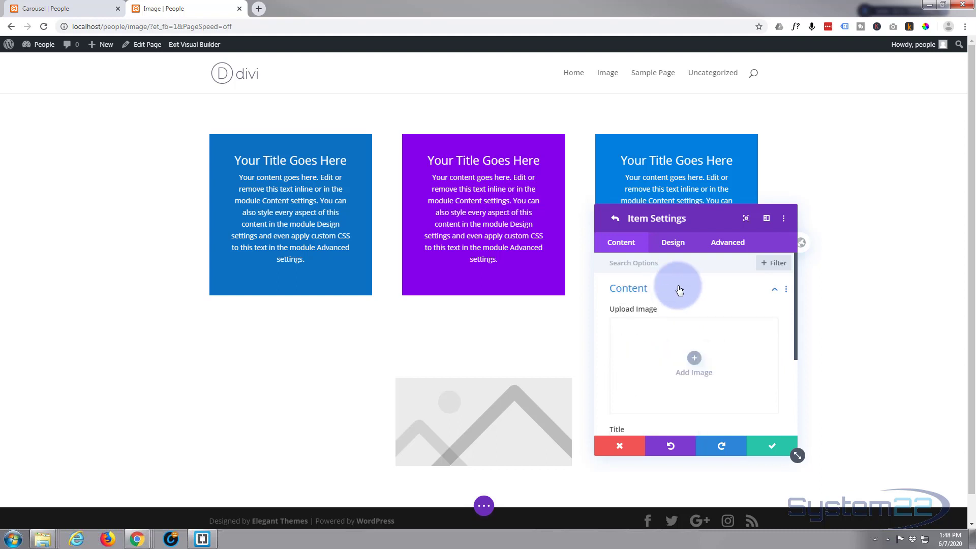
{"action": "left_click", "coordinate": [694, 360]}
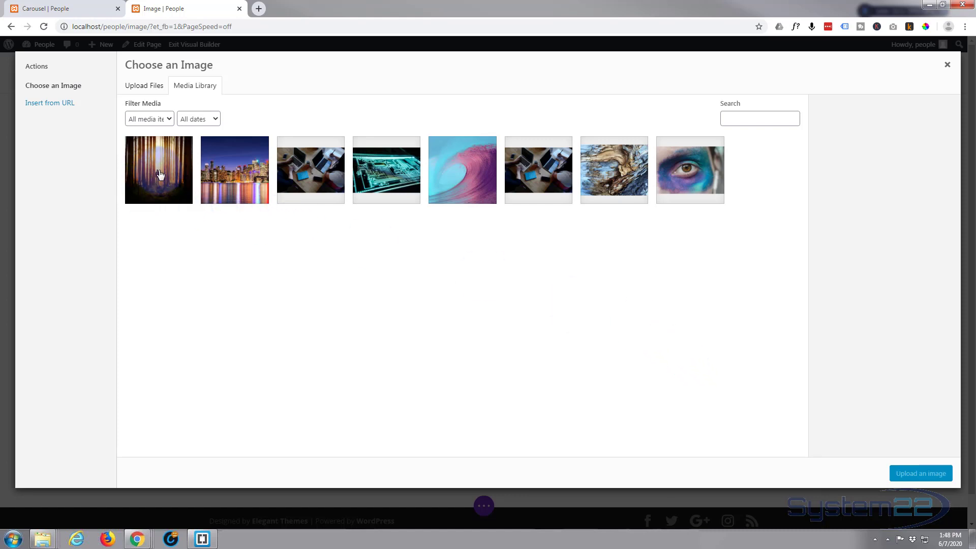
{"action": "left_click", "coordinate": [145, 179]}
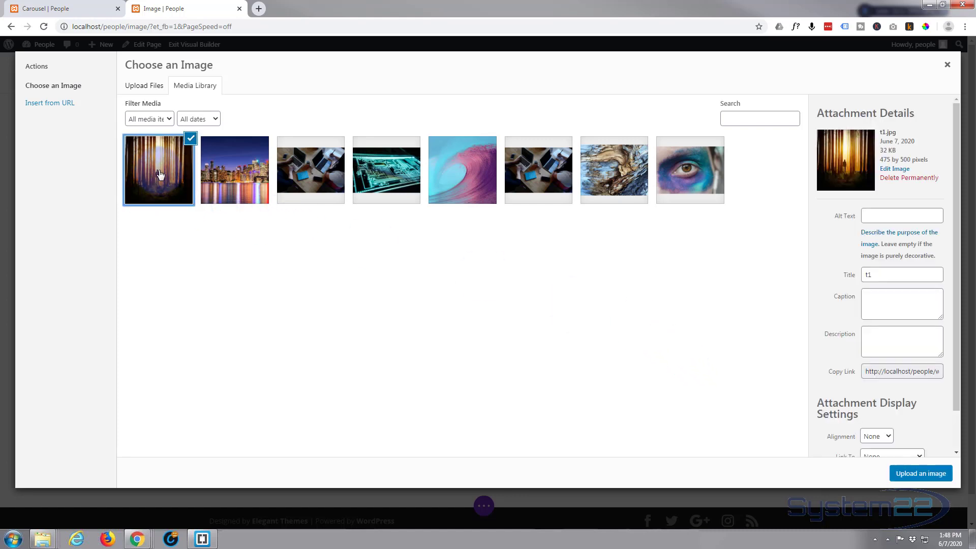
{"action": "left_click", "coordinate": [934, 476]}
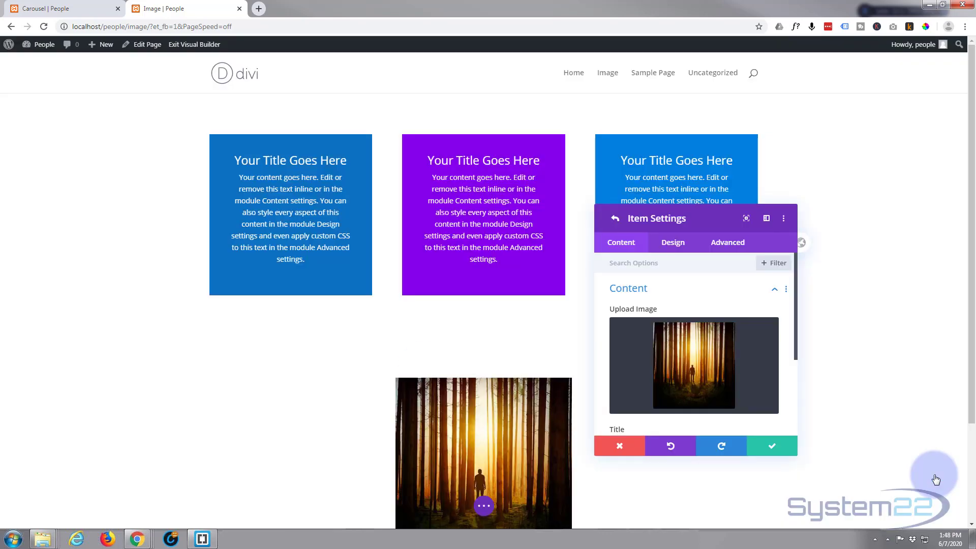
- Enter the title Nature and the subtitle Walks for the forest image item
{"action": "scroll", "coordinate": [311, 420], "scroll_direction": "down", "scroll_amount": 2}
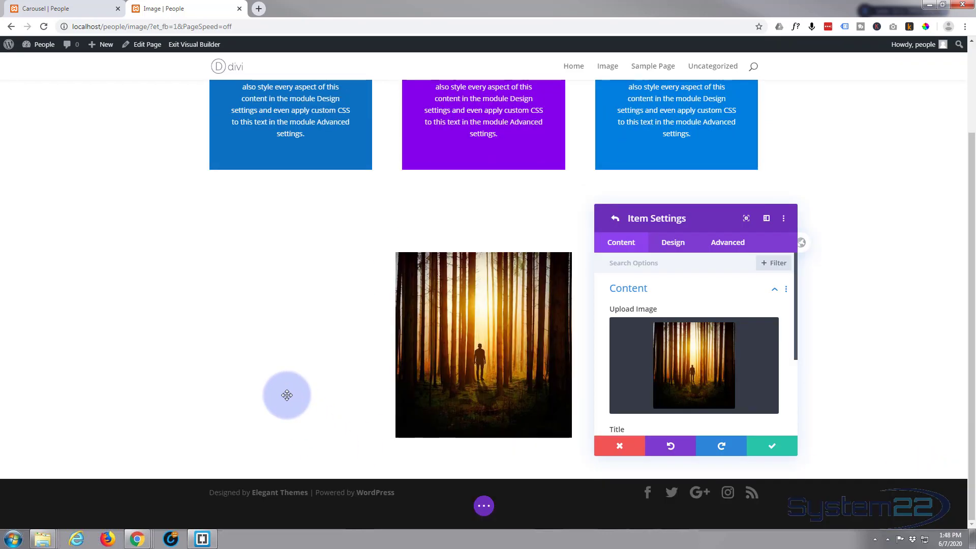
{"action": "scroll", "coordinate": [678, 295], "scroll_direction": "down", "scroll_amount": 3}
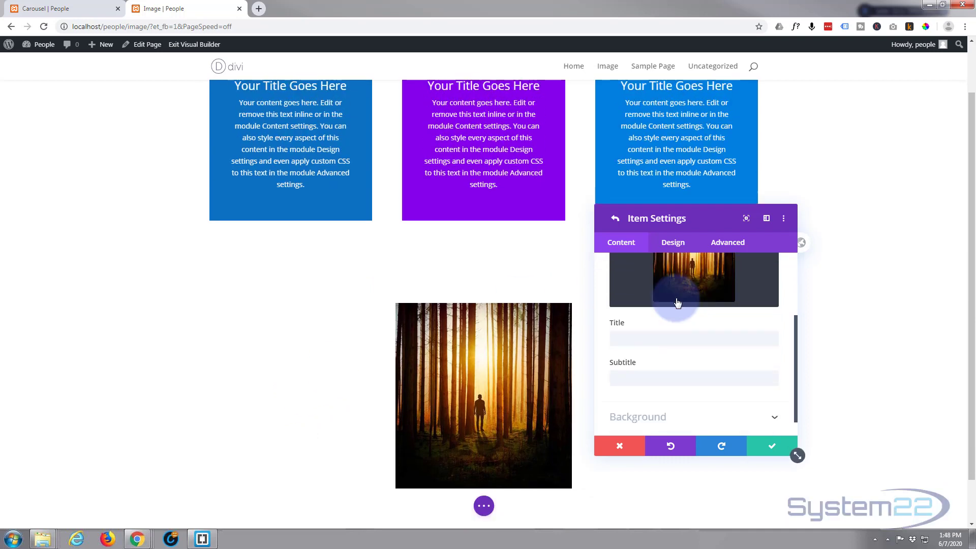
{"action": "left_click", "coordinate": [617, 317]}
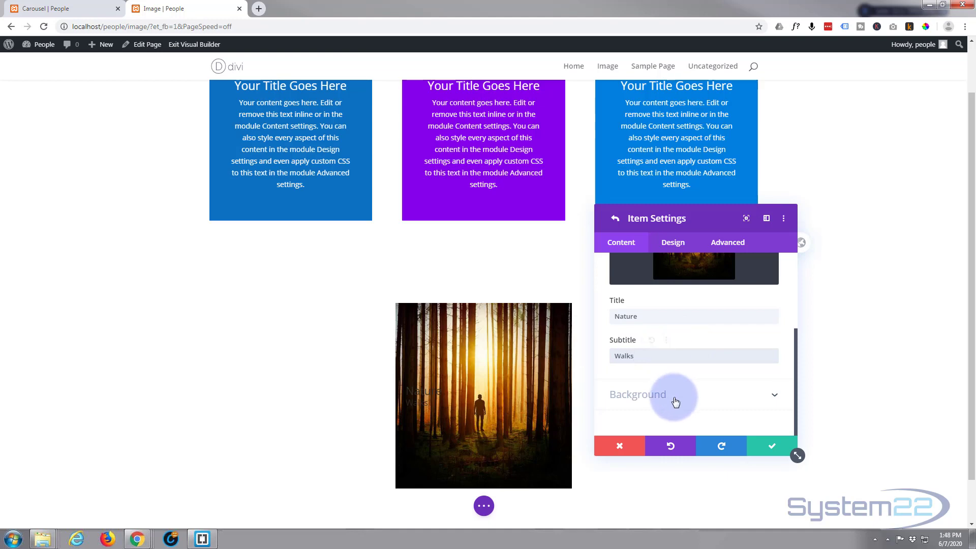
- Set the image height of the Nature item to 300px in its design settings
{"action": "scroll", "coordinate": [674, 402], "scroll_direction": "up", "scroll_amount": 3}
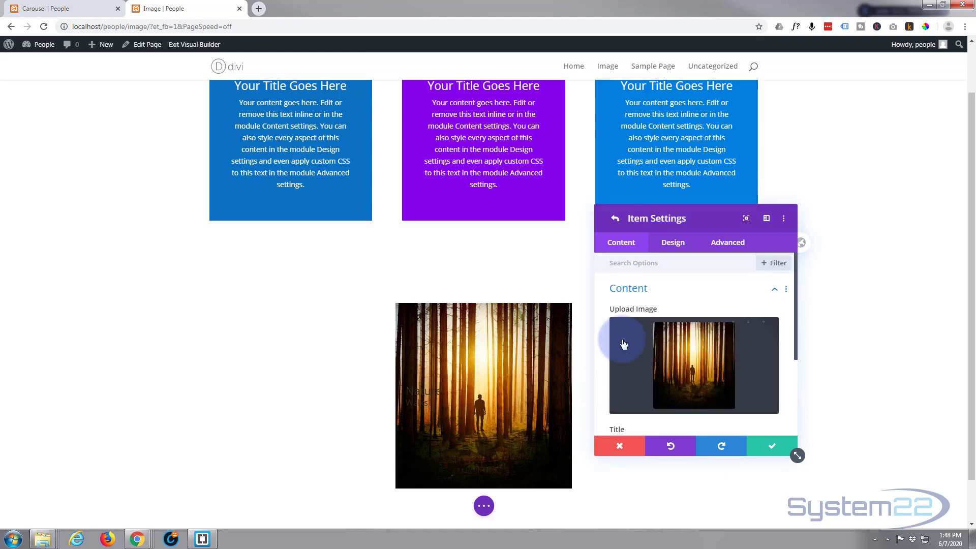
{"action": "left_click", "coordinate": [674, 245]}
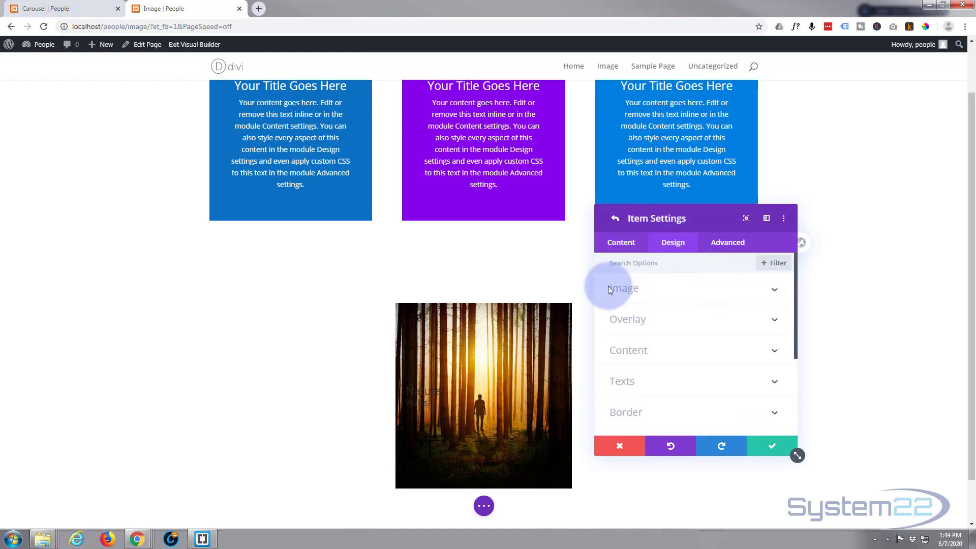
{"action": "left_click", "coordinate": [693, 287]}
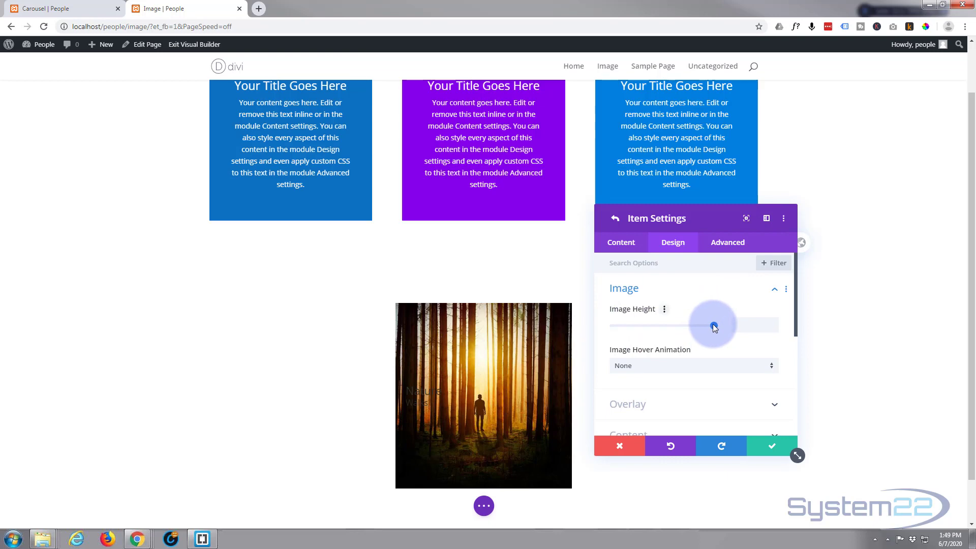
{"action": "left_click_drag", "start_coordinate": [713, 328], "coordinate": [633, 325]}
{"action": "left_click", "coordinate": [773, 322]}
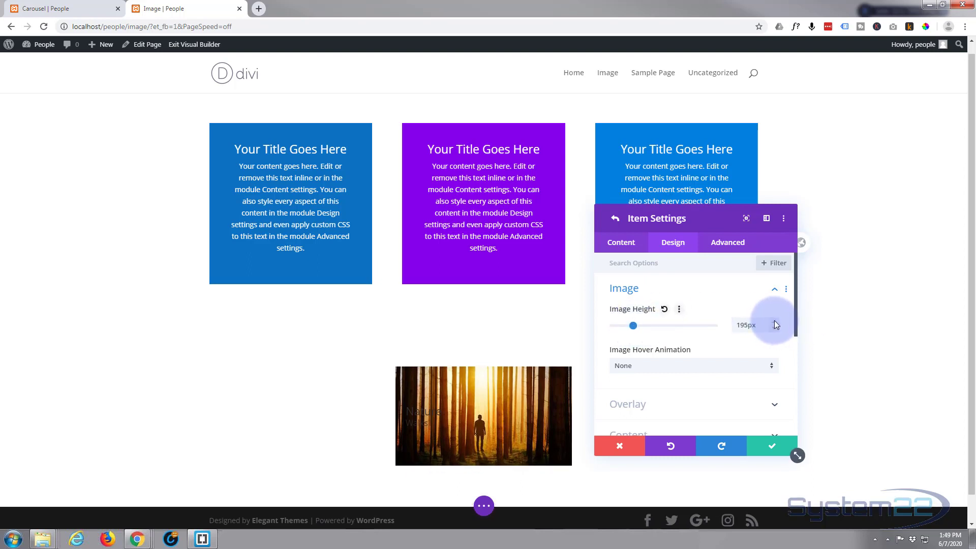
{"action": "left_click", "coordinate": [773, 322]}
{"action": "left_click", "coordinate": [774, 322]}
{"action": "left_click", "coordinate": [774, 322]}
{"action": "left_click", "coordinate": [773, 322]}
{"action": "left_click", "coordinate": [773, 322]}
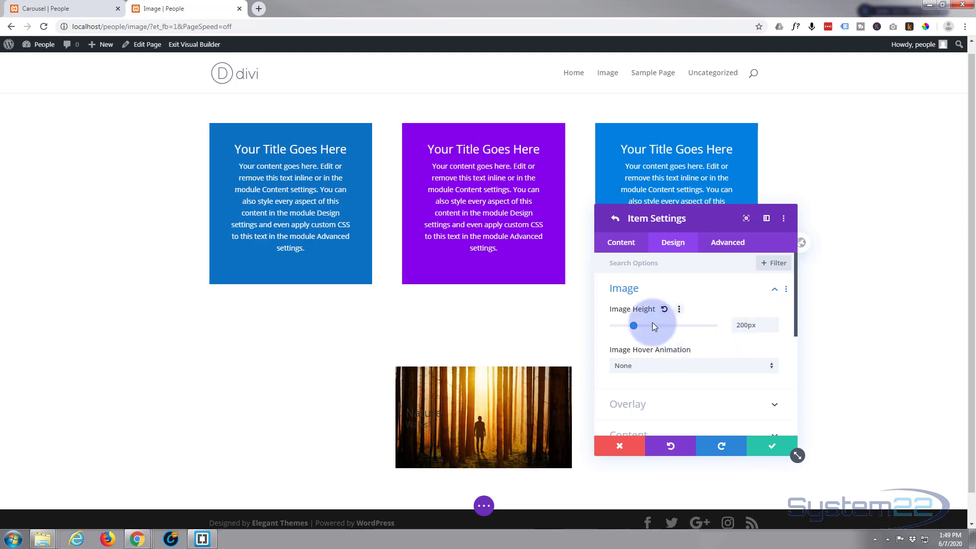
{"action": "left_click_drag", "start_coordinate": [633, 325], "coordinate": [642, 324]}
{"action": "left_click", "coordinate": [775, 322]}
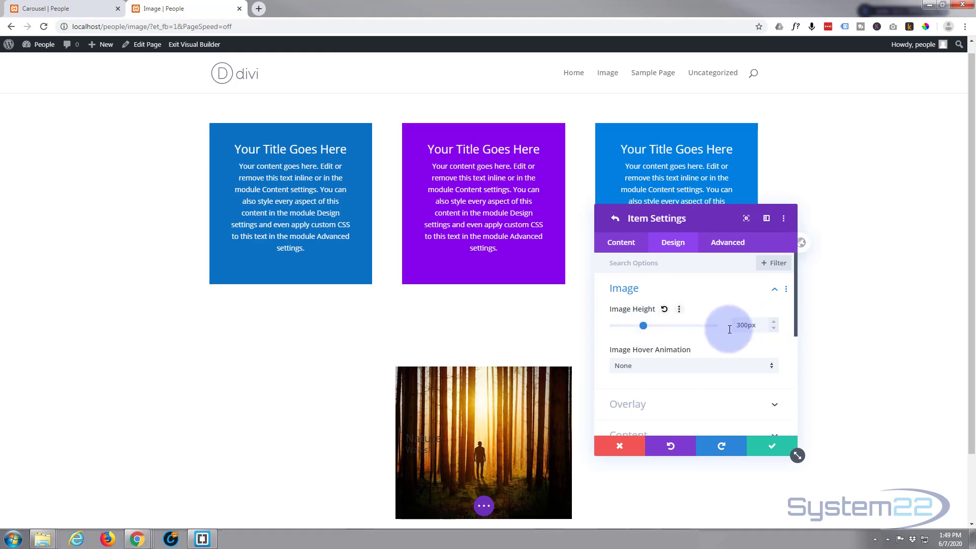
- Set the Nature item's image hover animation to Zoom In
{"action": "scroll", "coordinate": [706, 331], "scroll_direction": "down", "scroll_amount": 1}
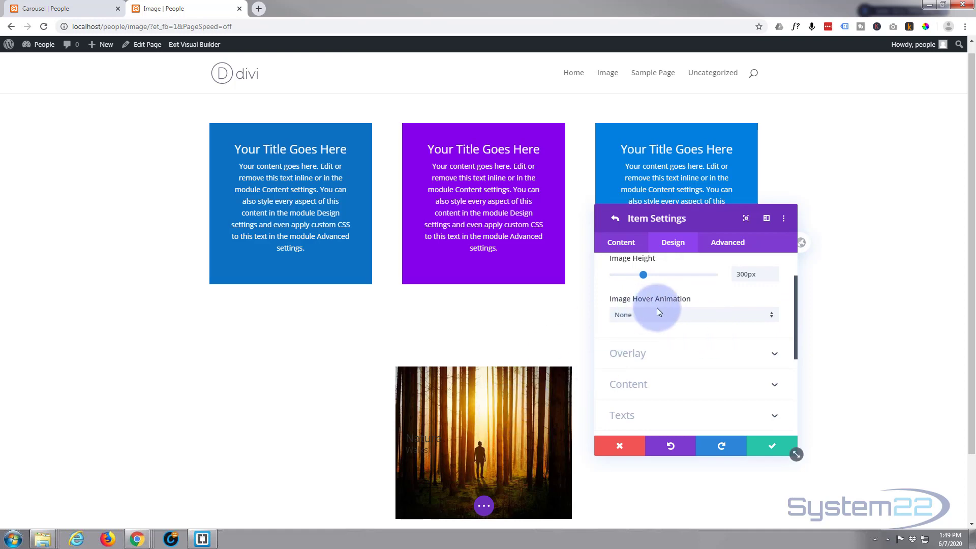
{"action": "left_click", "coordinate": [667, 316]}
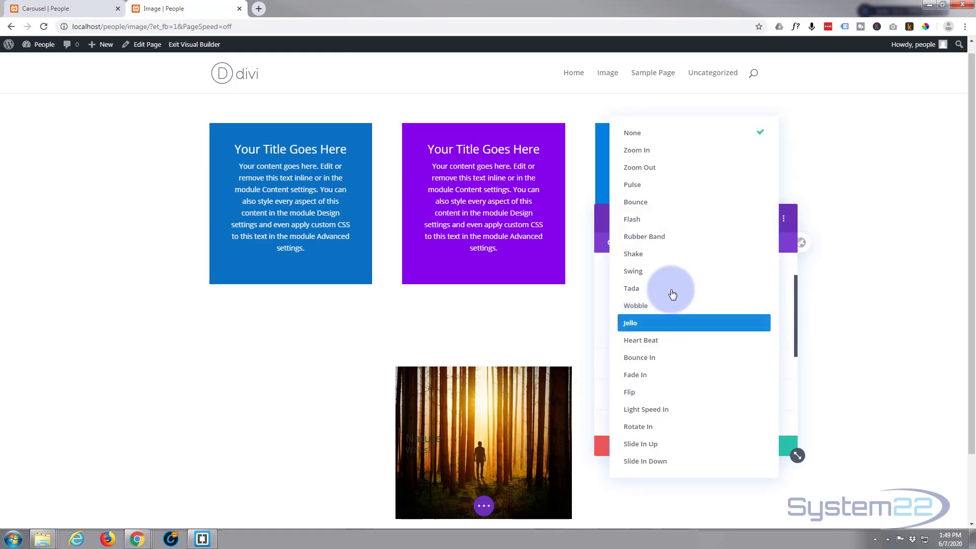
{"action": "left_click", "coordinate": [646, 151]}
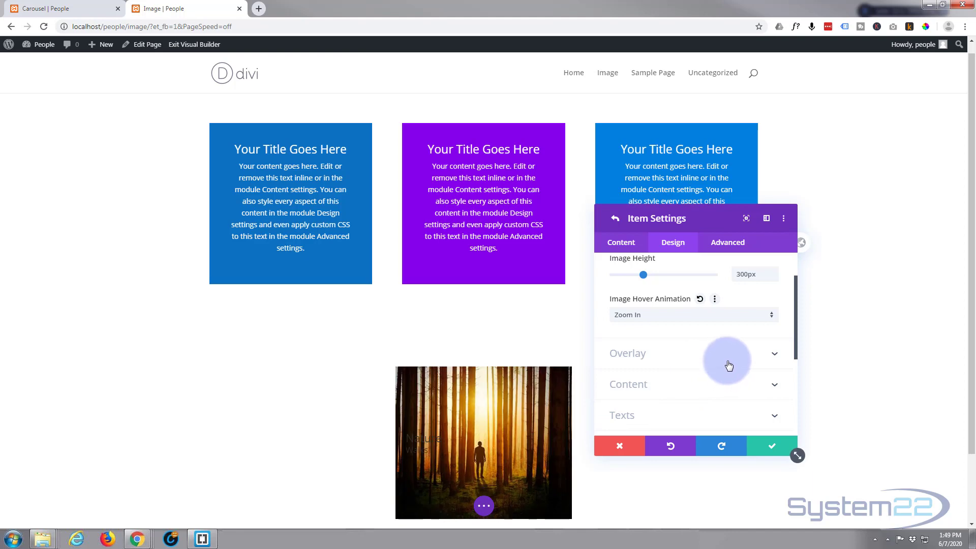
- Set the Nature item's title text color to white (#ffffff) and center-align the title
{"action": "scroll", "coordinate": [729, 364], "scroll_direction": "down", "scroll_amount": 1}
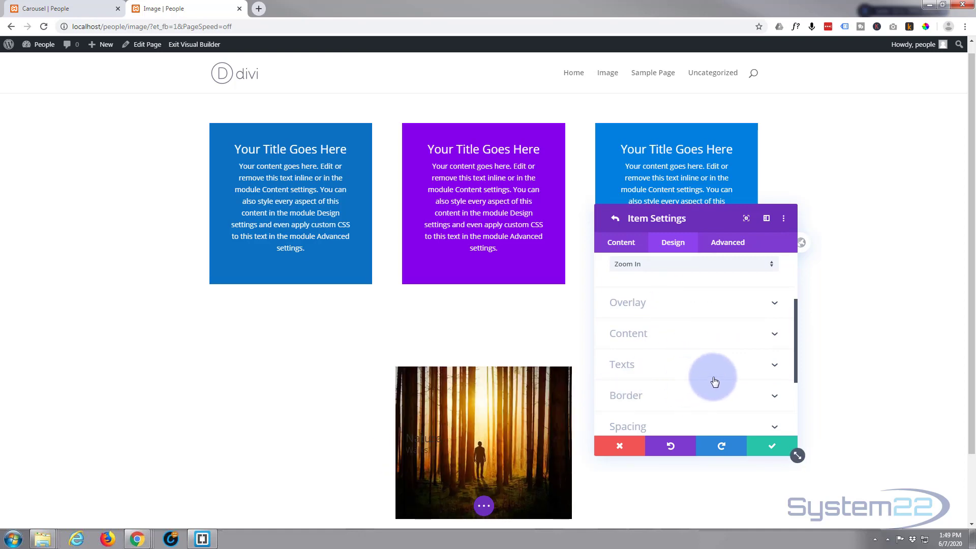
{"action": "left_click", "coordinate": [686, 364]}
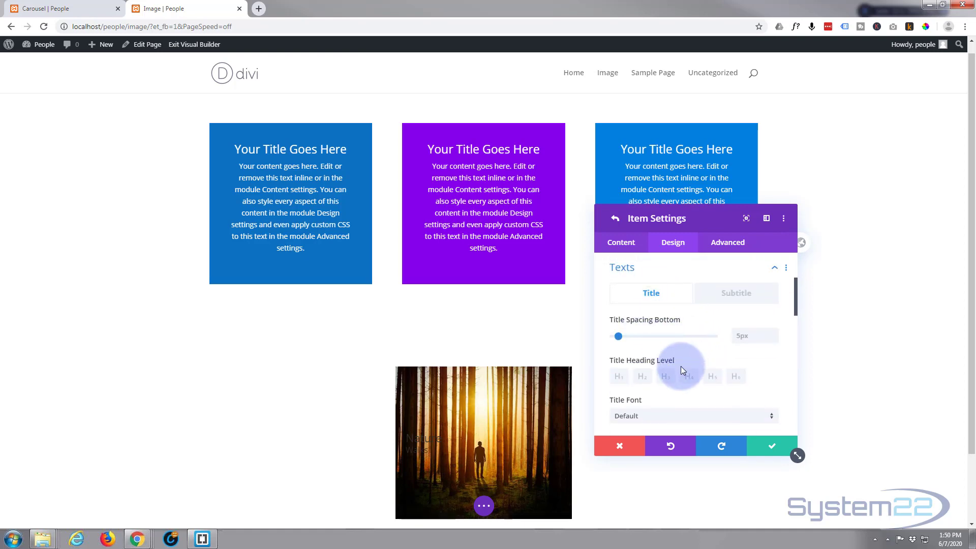
{"action": "scroll", "coordinate": [664, 376], "scroll_direction": "down", "scroll_amount": 1}
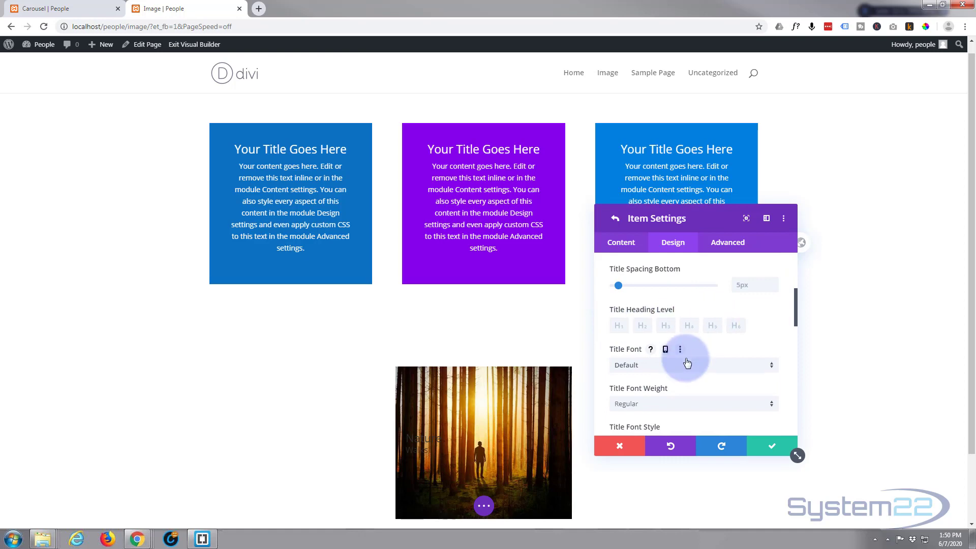
{"action": "scroll", "coordinate": [687, 361], "scroll_direction": "down", "scroll_amount": 3}
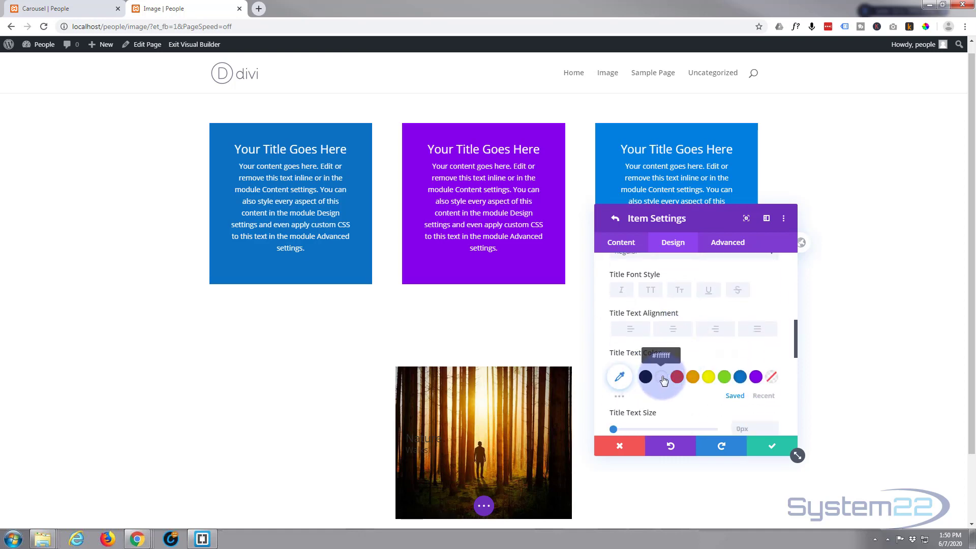
{"action": "left_click", "coordinate": [663, 377]}
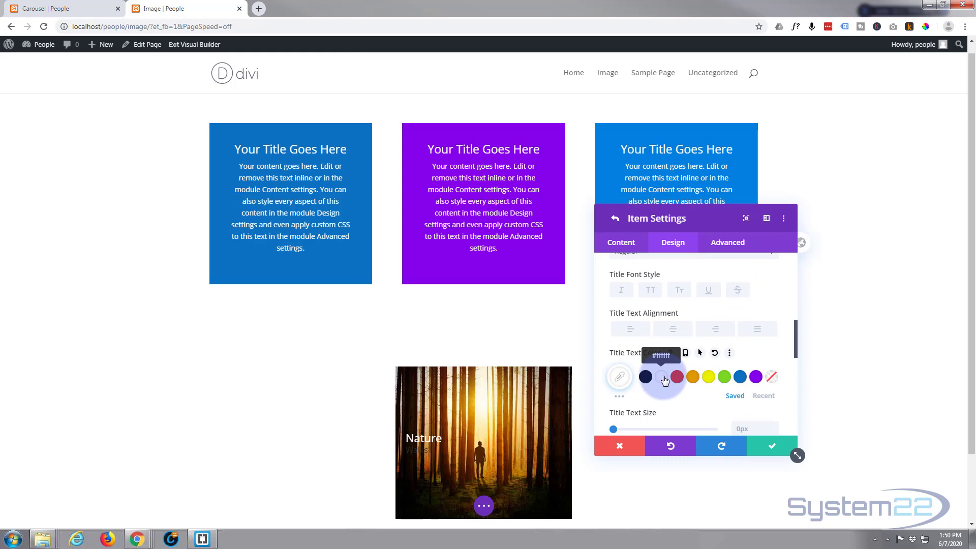
{"action": "left_click", "coordinate": [674, 330]}
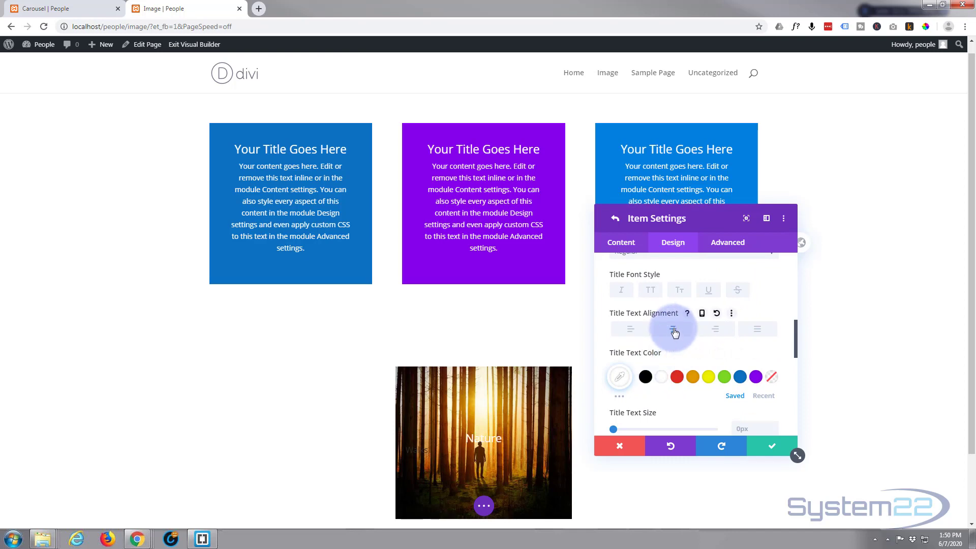
- Set the Nature item's subtitle text color to white (#ffffff) and center-align the subtitle
{"action": "scroll", "coordinate": [663, 350], "scroll_direction": "down", "scroll_amount": 2}
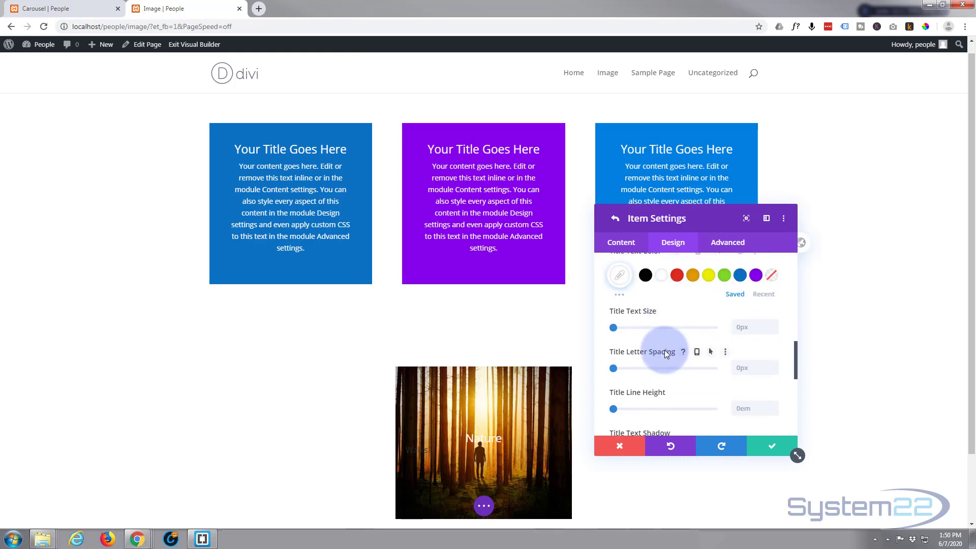
{"action": "scroll", "coordinate": [663, 349], "scroll_direction": "up", "scroll_amount": 5}
{"action": "scroll", "coordinate": [664, 350], "scroll_direction": "up", "scroll_amount": 1}
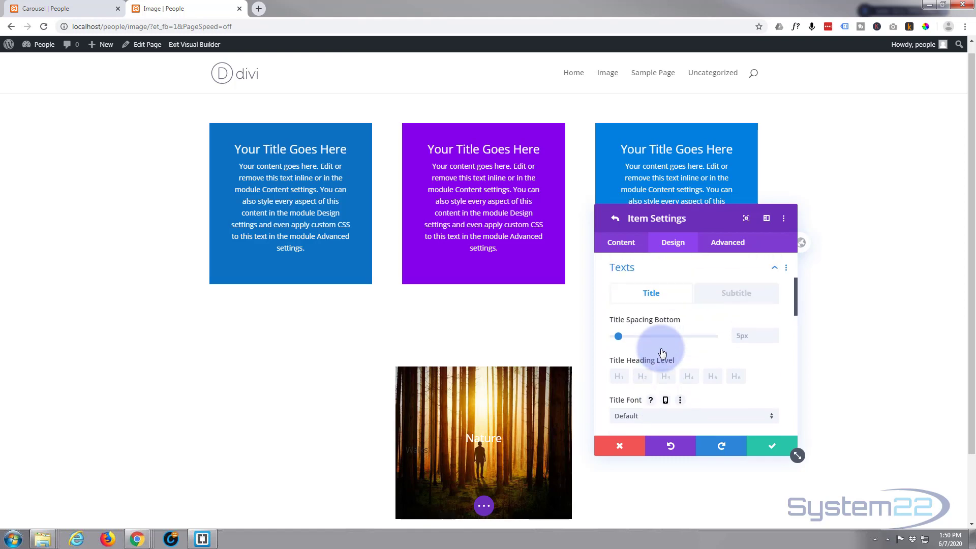
{"action": "left_click", "coordinate": [732, 300]}
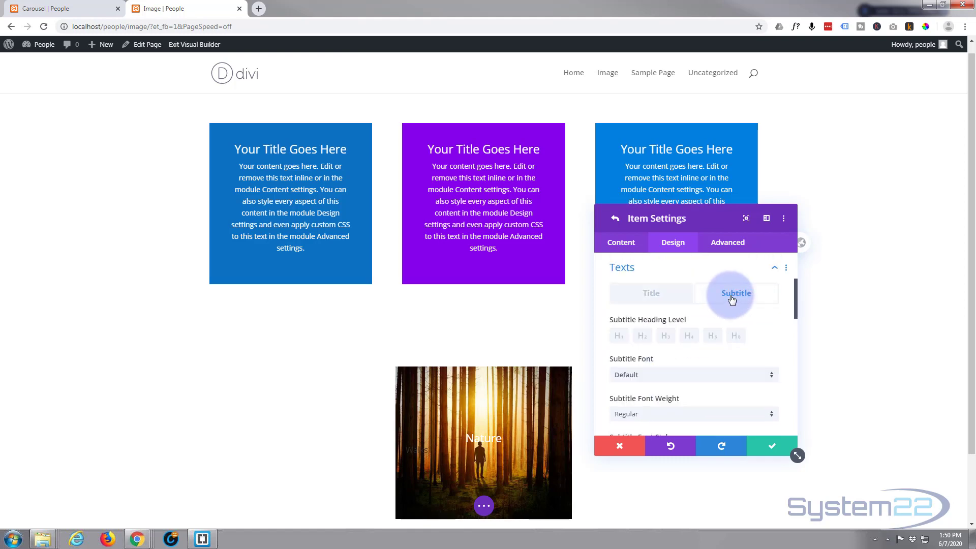
{"action": "scroll", "coordinate": [725, 313], "scroll_direction": "down", "scroll_amount": 1}
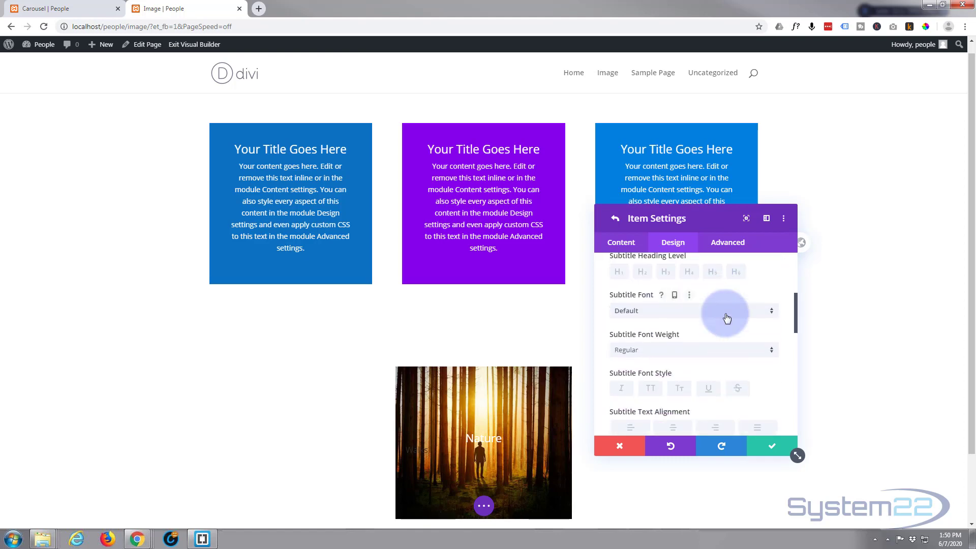
{"action": "scroll", "coordinate": [724, 313], "scroll_direction": "down", "scroll_amount": 2}
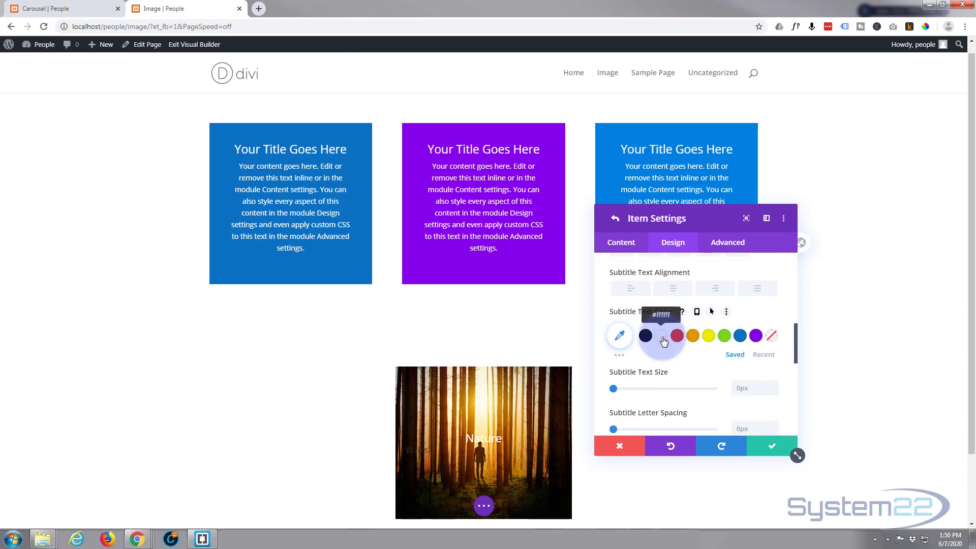
{"action": "left_click", "coordinate": [663, 340]}
{"action": "scroll", "coordinate": [664, 349], "scroll_direction": "down", "scroll_amount": 2}
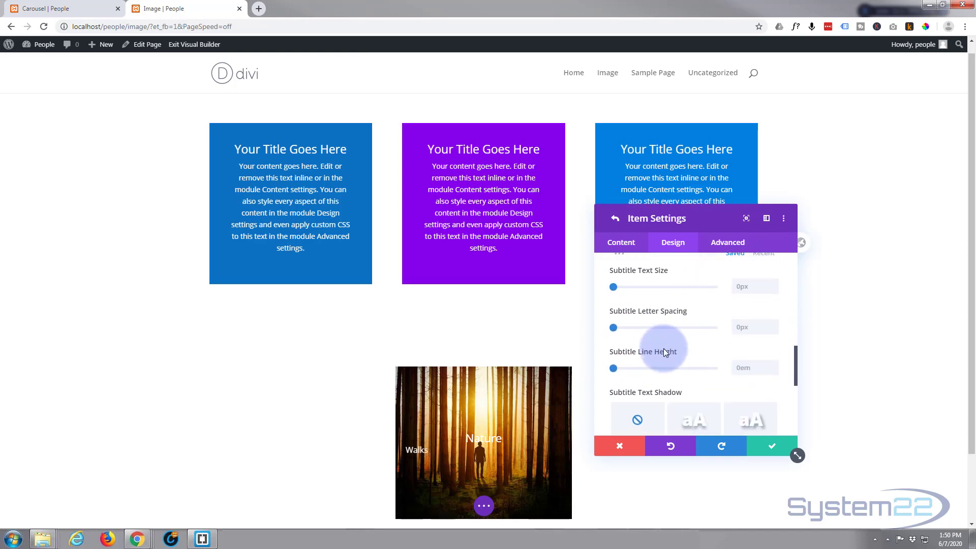
{"action": "scroll", "coordinate": [665, 350], "scroll_direction": "up", "scroll_amount": 2}
{"action": "left_click", "coordinate": [674, 289]}
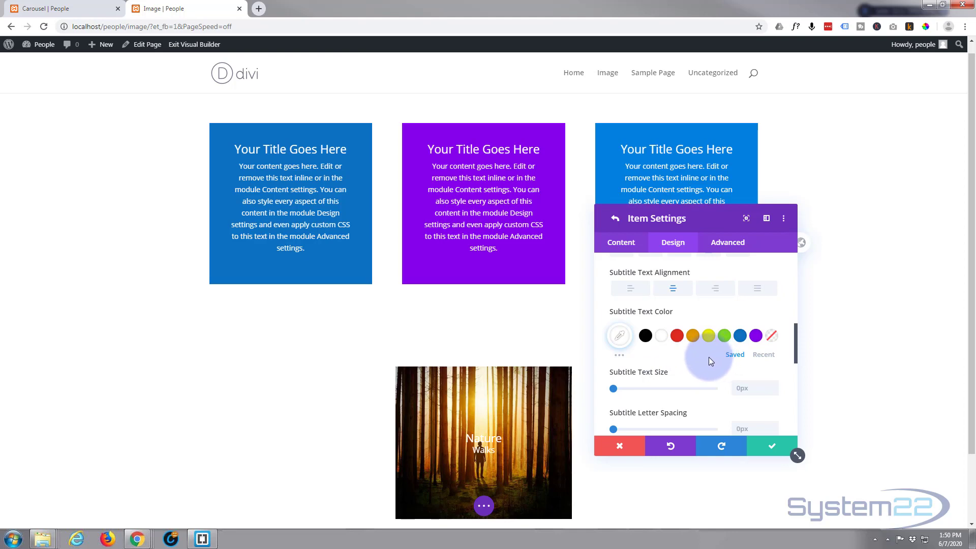
- Give the Nature item a semi-transparent black overlay background of rgba(0,0,0,0.44)
{"action": "scroll", "coordinate": [703, 361], "scroll_direction": "up", "scroll_amount": 3}
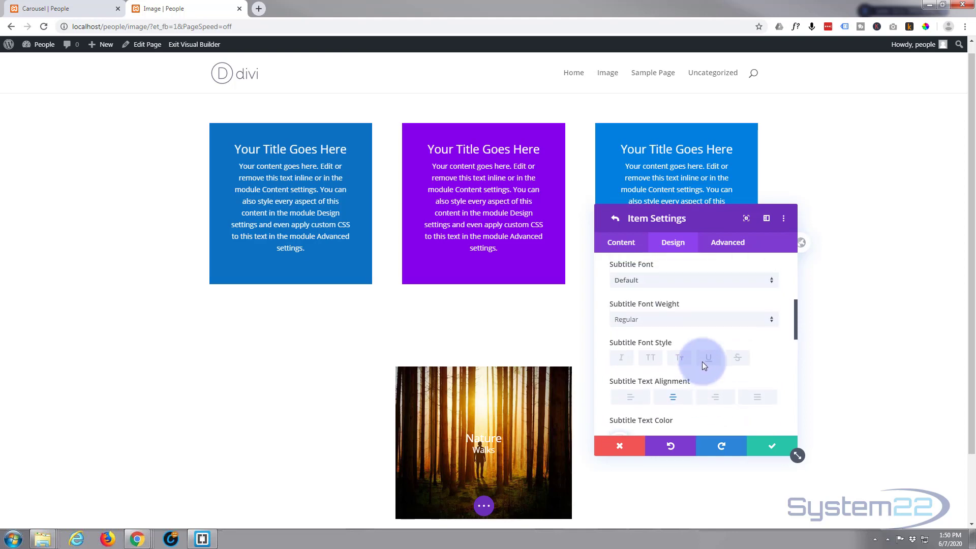
{"action": "scroll", "coordinate": [703, 361], "scroll_direction": "up", "scroll_amount": 5}
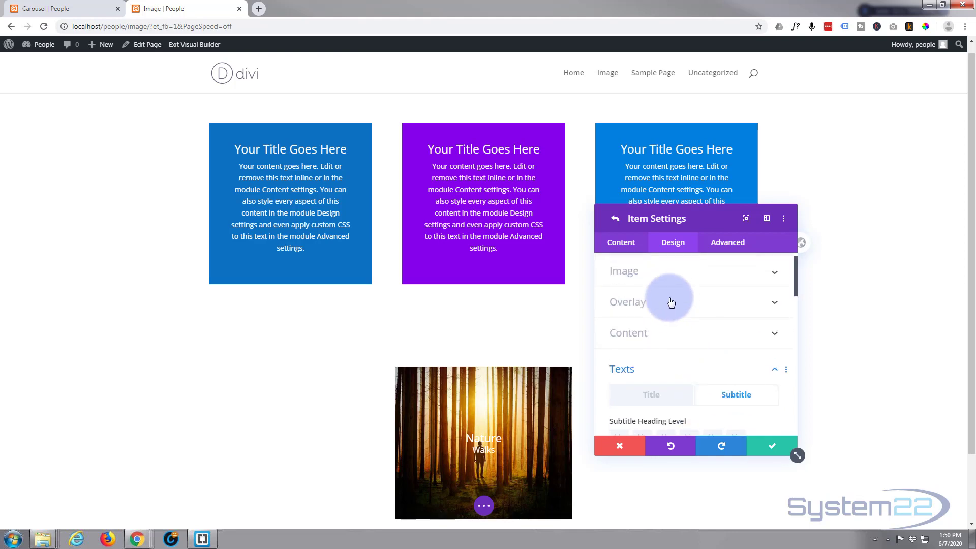
{"action": "left_click", "coordinate": [672, 304]}
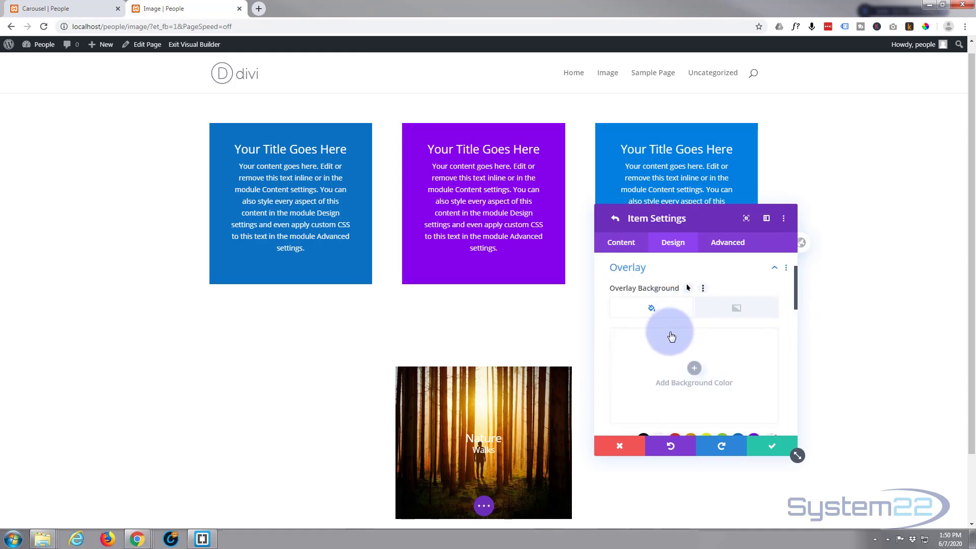
{"action": "scroll", "coordinate": [669, 340], "scroll_direction": "down", "scroll_amount": 1}
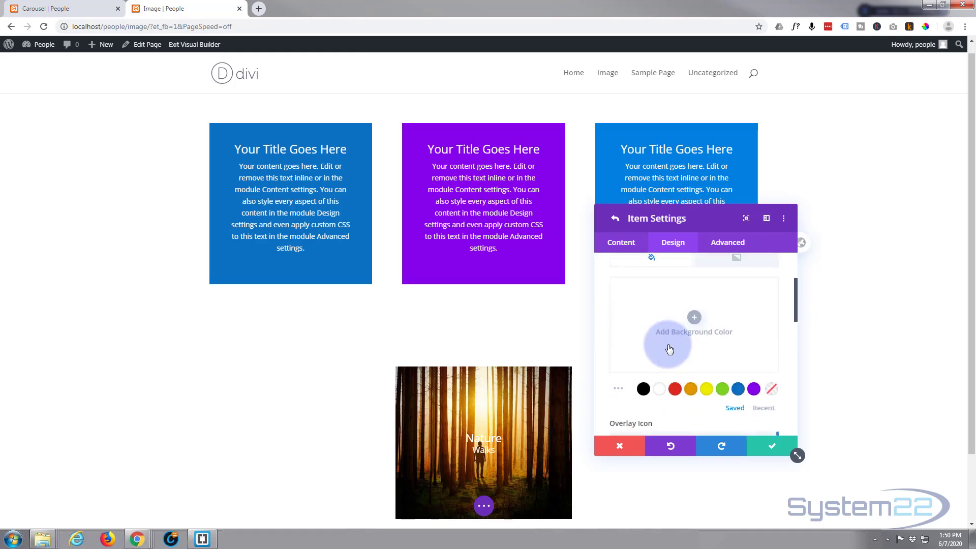
{"action": "left_click", "coordinate": [644, 390]}
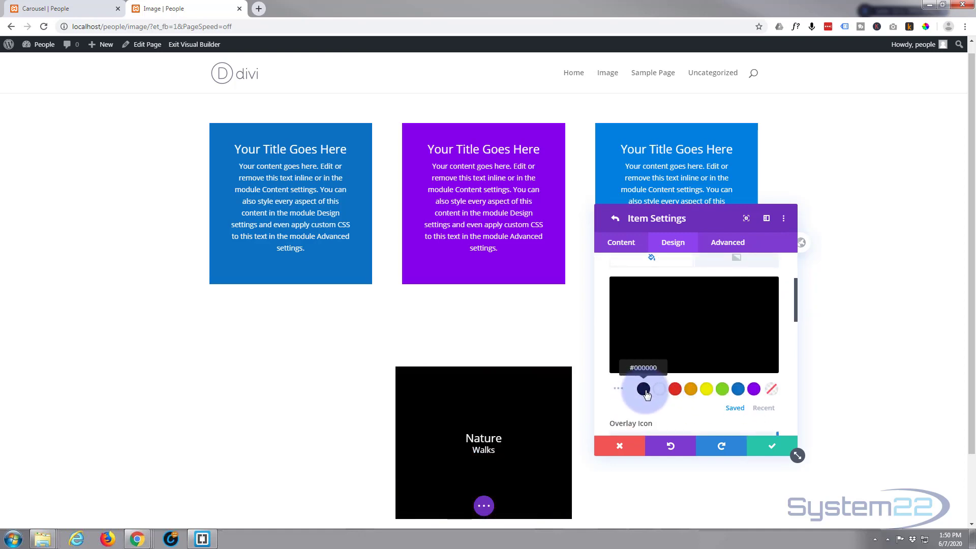
{"action": "left_click", "coordinate": [695, 318]}
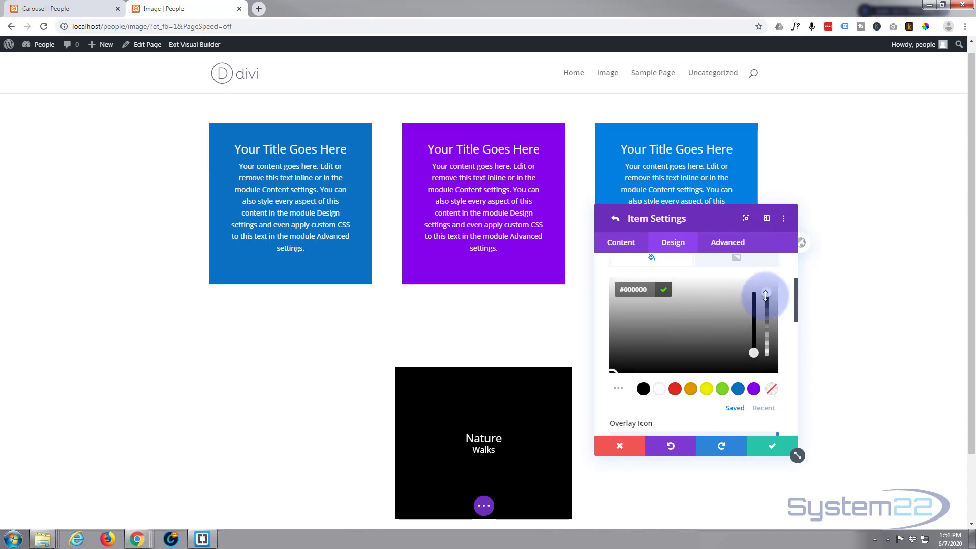
{"action": "left_click_drag", "start_coordinate": [765, 295], "coordinate": [768, 343]}
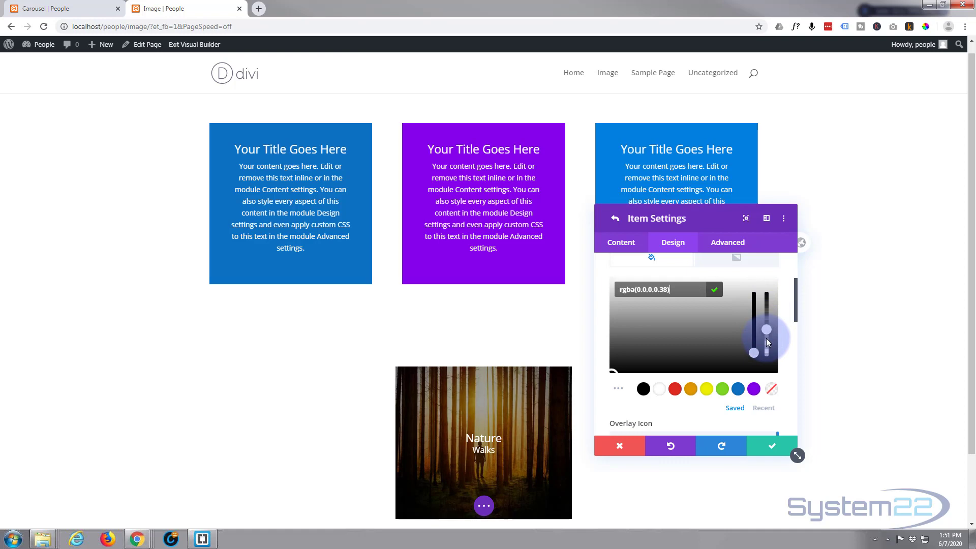
{"action": "mouse_move", "coordinate": [768, 344]}
{"action": "left_mouse_down"}
{"action": "mouse_move", "coordinate": [768, 352]}
{"action": "mouse_move", "coordinate": [770, 337]}
{"action": "left_mouse_up"}
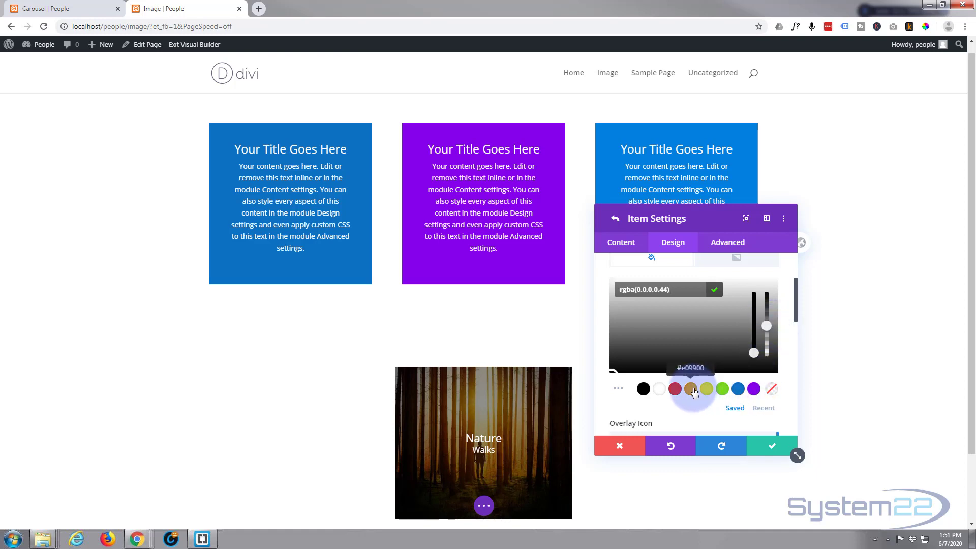
- Make the Nature item's overlay icon color transparent
{"action": "scroll", "coordinate": [727, 396], "scroll_direction": "down", "scroll_amount": 1}
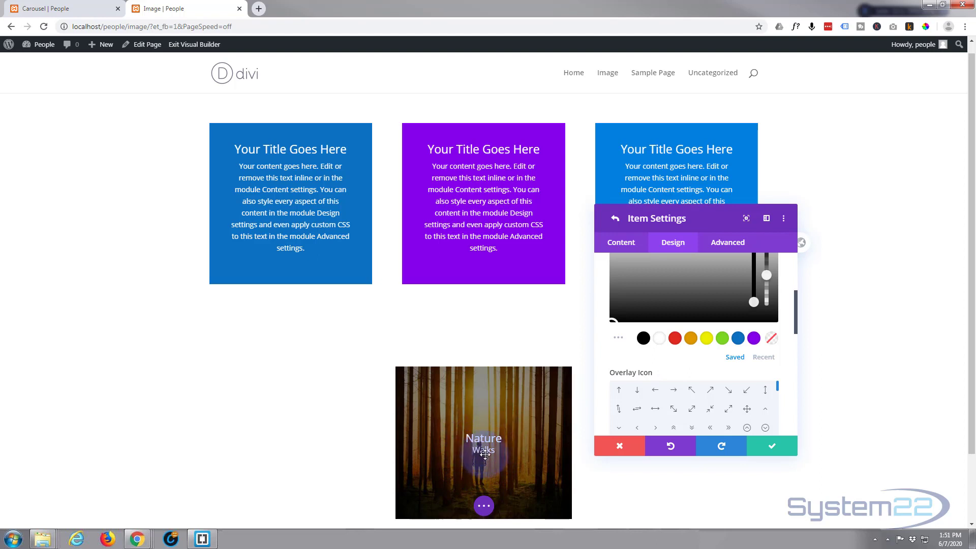
{"action": "scroll", "coordinate": [684, 371], "scroll_direction": "down", "scroll_amount": 1}
{"action": "scroll", "coordinate": [684, 372], "scroll_direction": "down", "scroll_amount": 2}
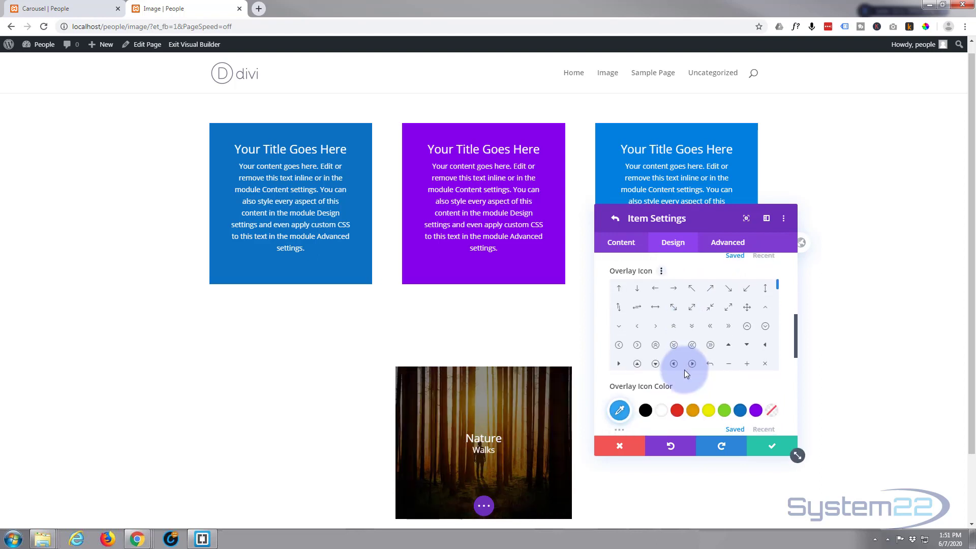
{"action": "scroll", "coordinate": [684, 370], "scroll_direction": "down", "scroll_amount": 1}
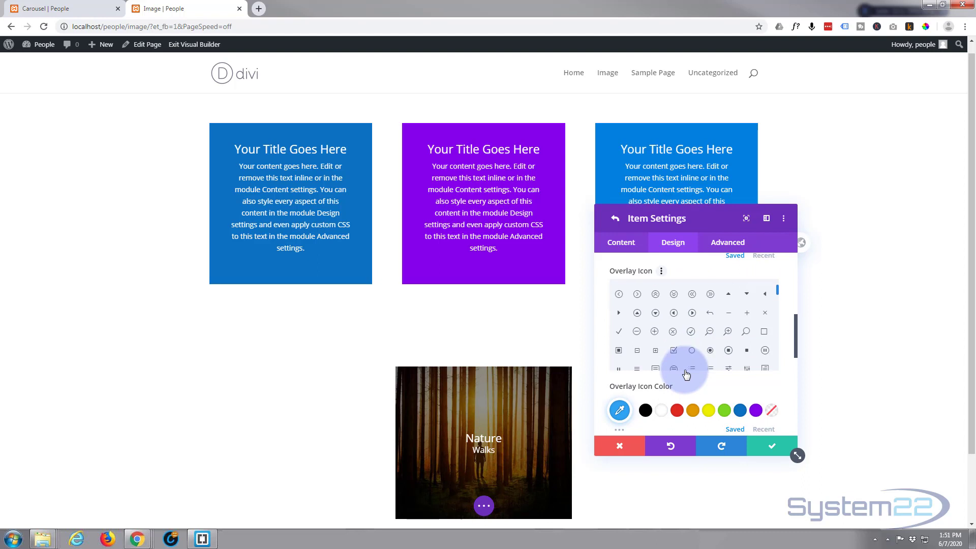
{"action": "left_click", "coordinate": [772, 410]}
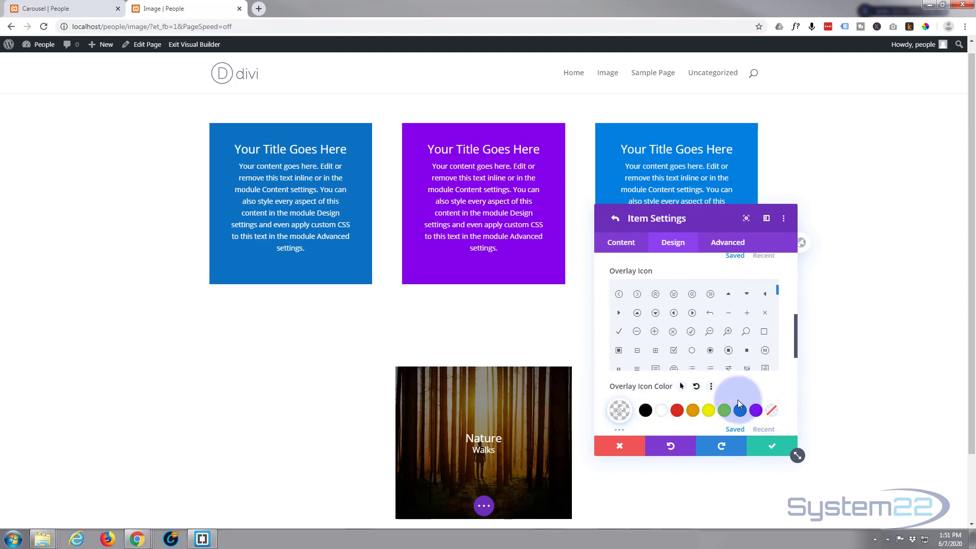
- Set the content text alignment of the Nature item to center
{"action": "scroll", "coordinate": [737, 400], "scroll_direction": "down", "scroll_amount": 3}
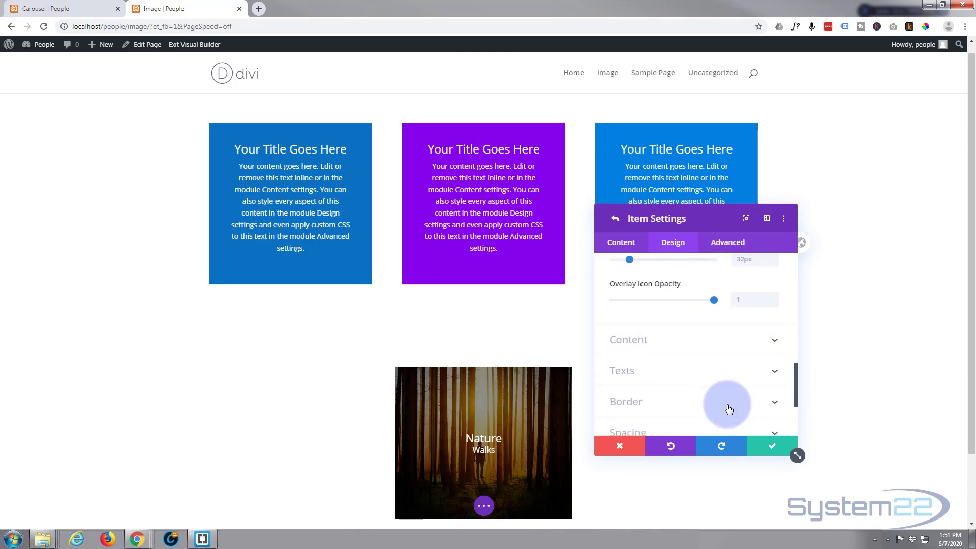
{"action": "left_click", "coordinate": [712, 342]}
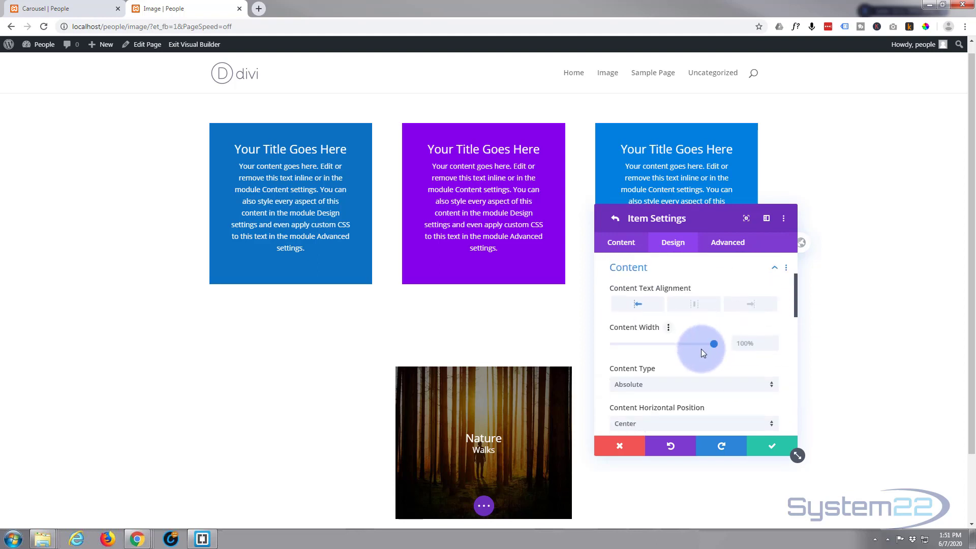
{"action": "left_click", "coordinate": [694, 308]}
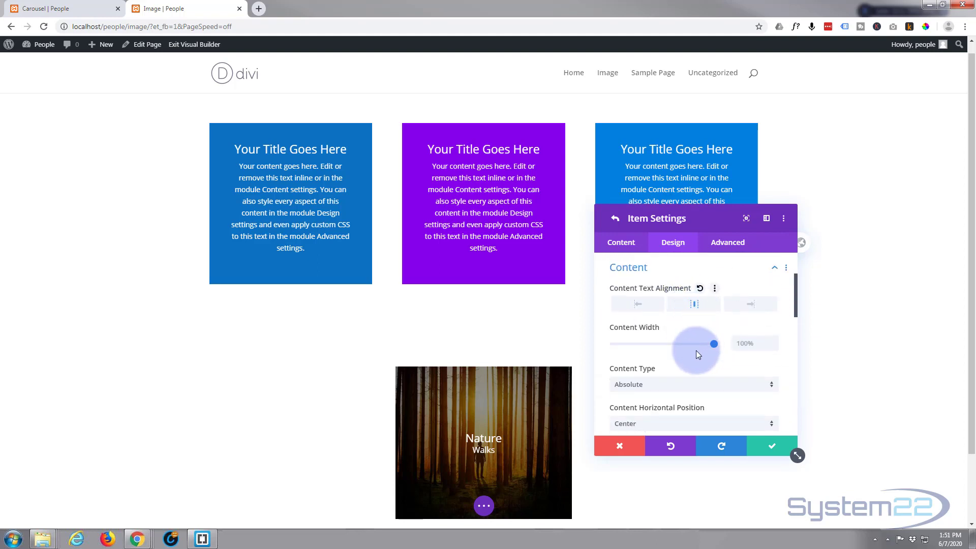
- Try the Top option for the Nature item's content vertical position
{"action": "scroll", "coordinate": [696, 350], "scroll_direction": "down", "scroll_amount": 1}
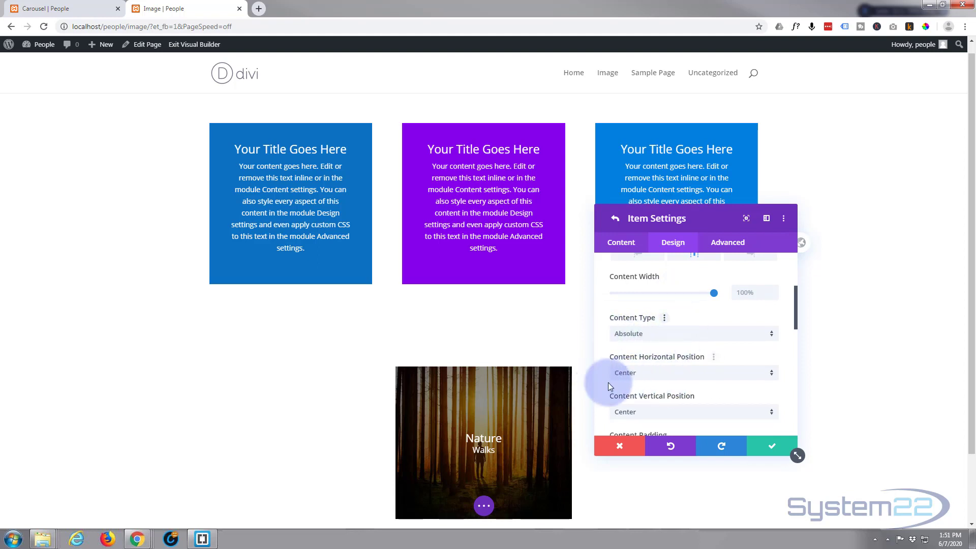
{"action": "scroll", "coordinate": [650, 373], "scroll_direction": "down", "scroll_amount": 1}
{"action": "left_click", "coordinate": [650, 374]}
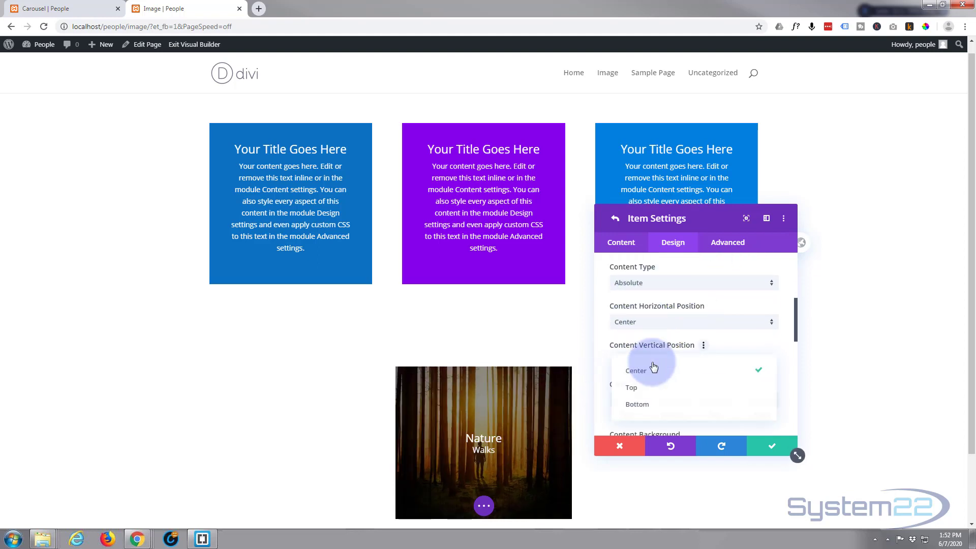
{"action": "left_click", "coordinate": [651, 390]}
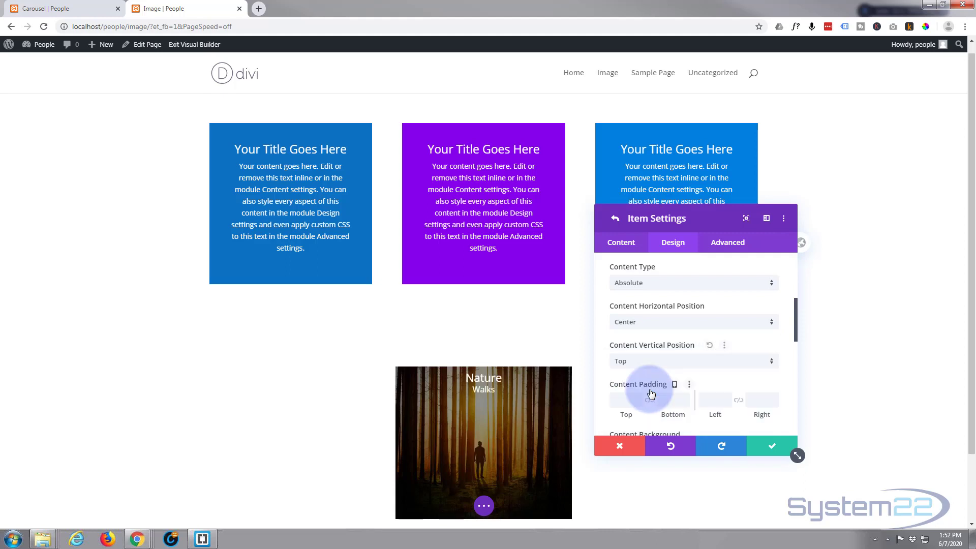
{"action": "left_click", "coordinate": [483, 390]}
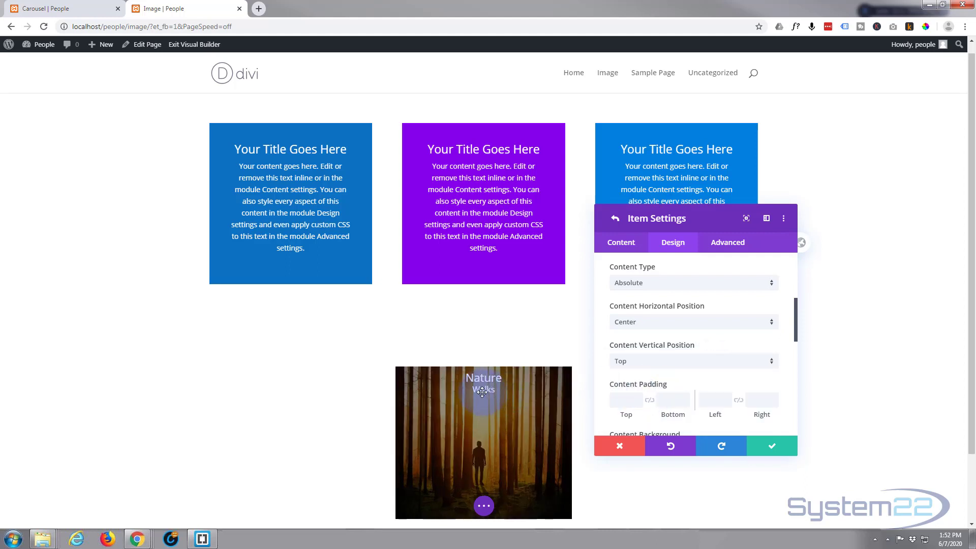
- Return the Nature item's content vertical position to Center
{"action": "left_click", "coordinate": [633, 378]}
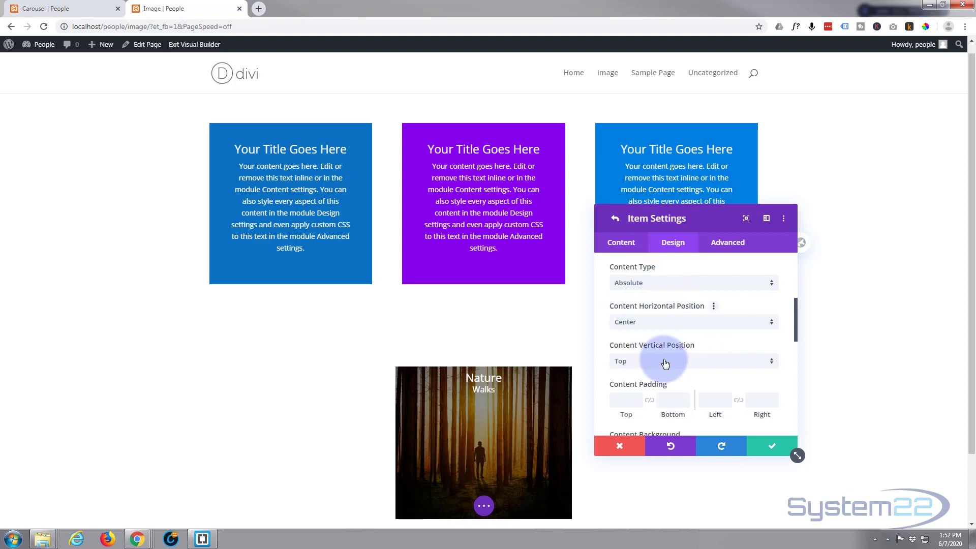
{"action": "left_click", "coordinate": [673, 361]}
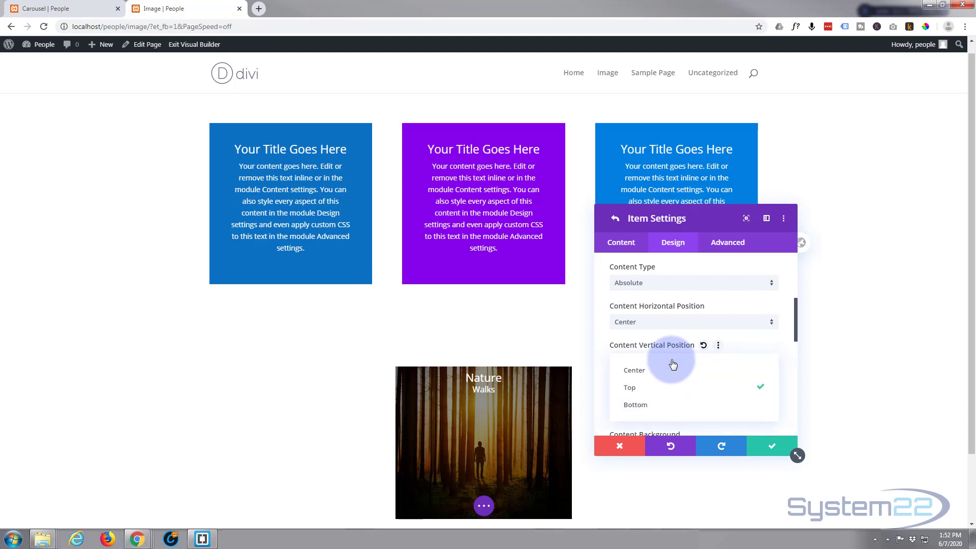
{"action": "left_click", "coordinate": [644, 376]}
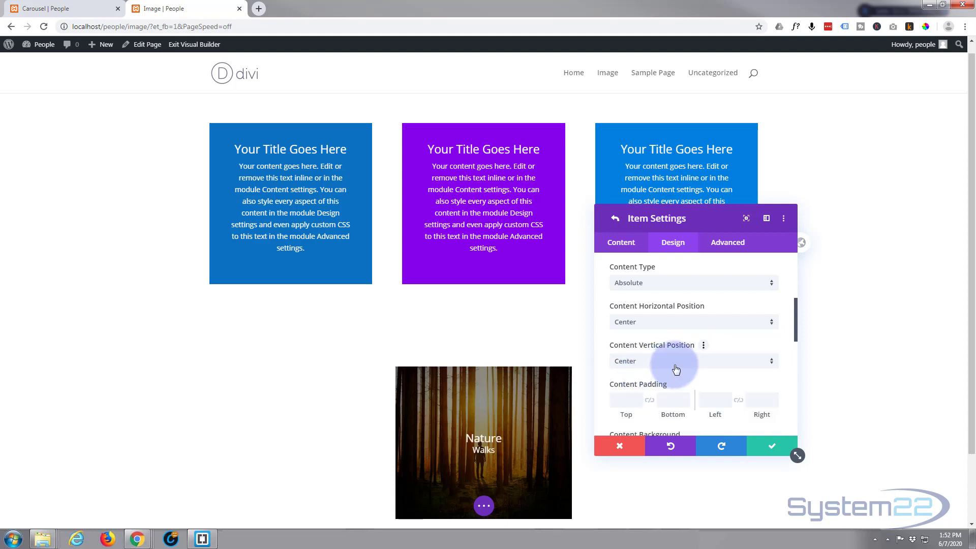
- Give the Nature item's content area a purple background, rgba(131,0,233,0.55)
{"action": "scroll", "coordinate": [676, 369], "scroll_direction": "down", "scroll_amount": 1}
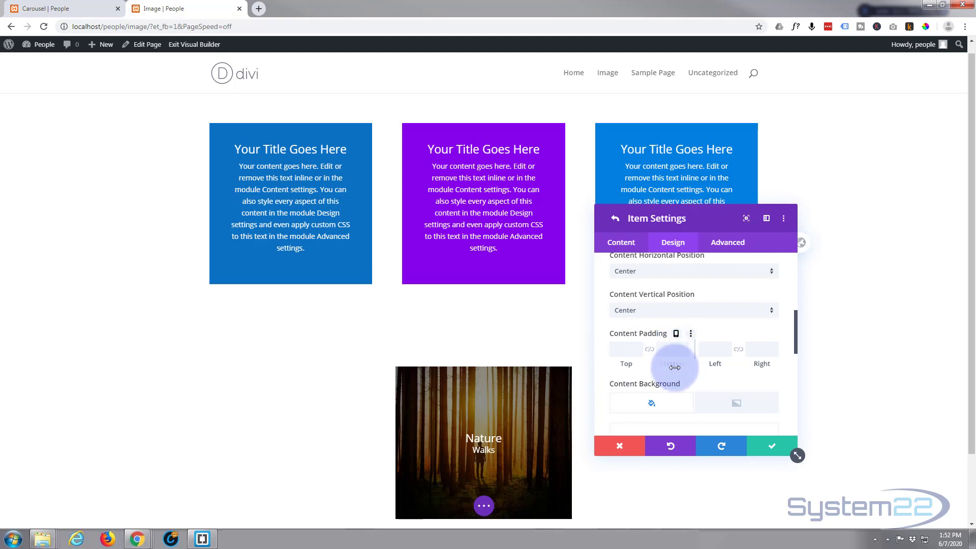
{"action": "scroll", "coordinate": [673, 368], "scroll_direction": "down", "scroll_amount": 1}
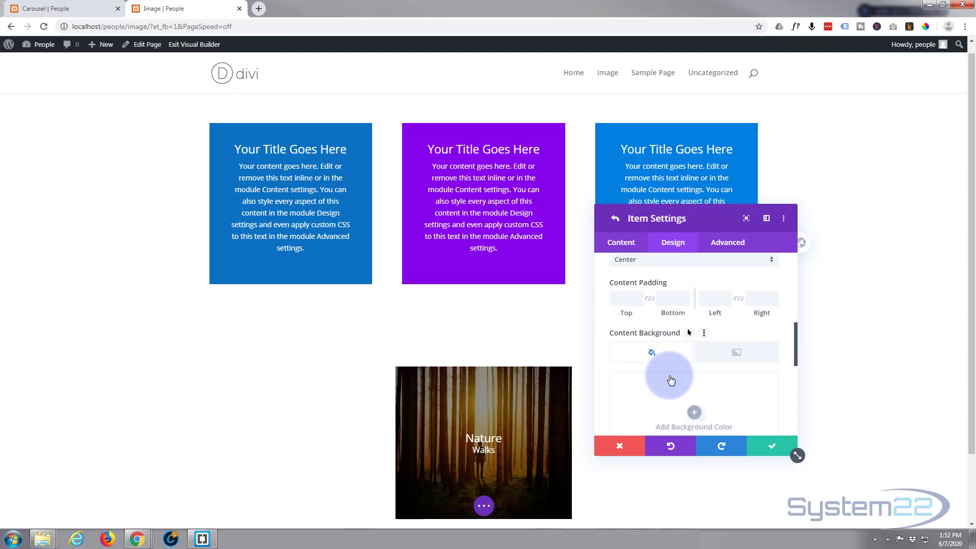
{"action": "scroll", "coordinate": [672, 377], "scroll_direction": "down", "scroll_amount": 1}
{"action": "scroll", "coordinate": [668, 376], "scroll_direction": "down", "scroll_amount": 1}
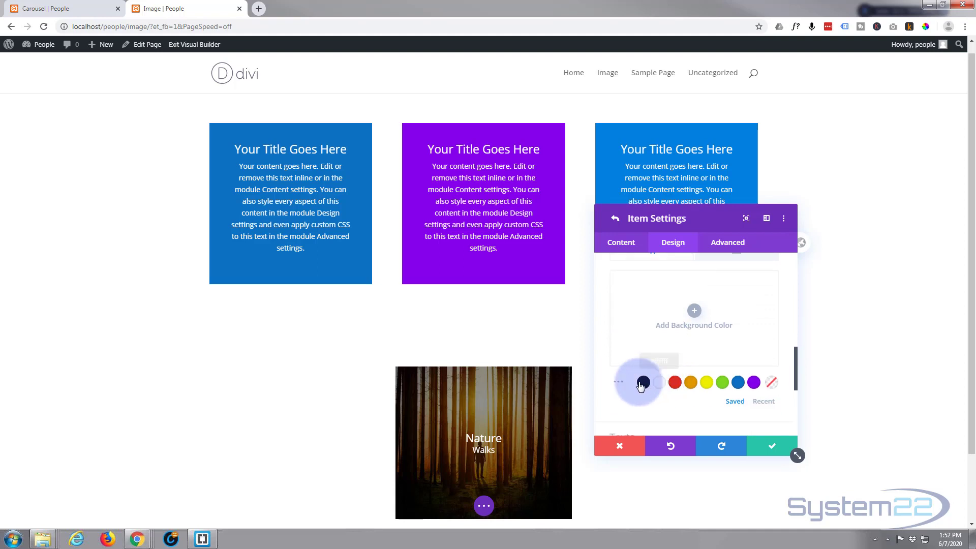
{"action": "left_click", "coordinate": [754, 382]}
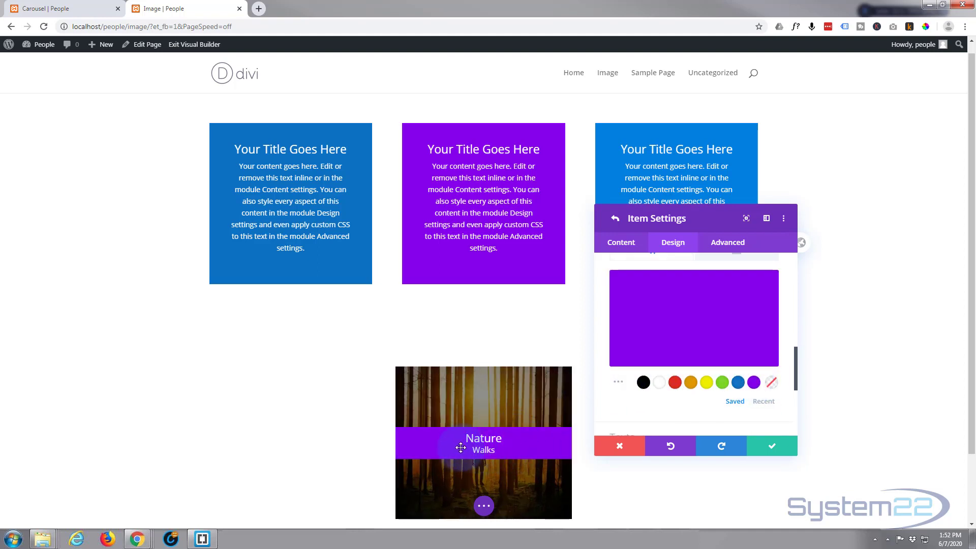
{"action": "left_click", "coordinate": [697, 335]}
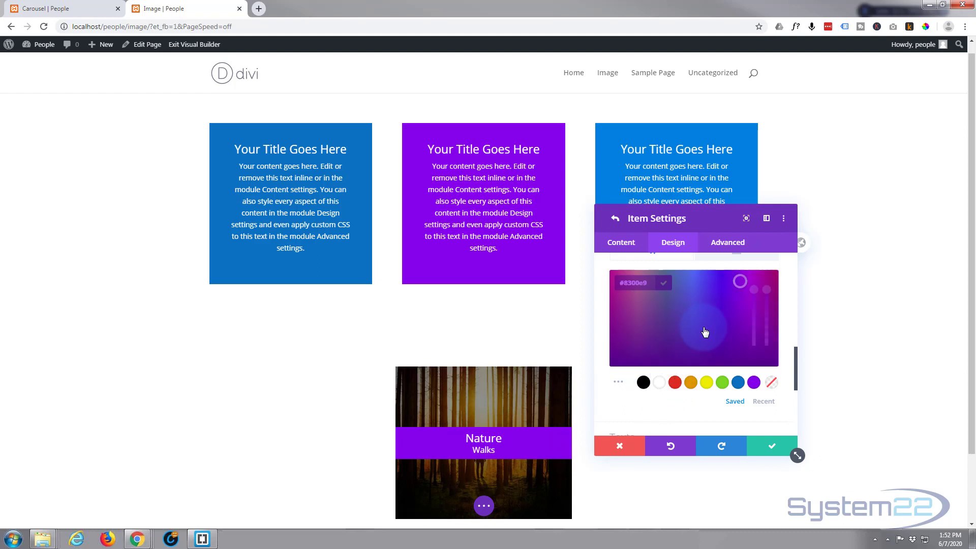
{"action": "left_click_drag", "start_coordinate": [769, 287], "coordinate": [766, 320]}
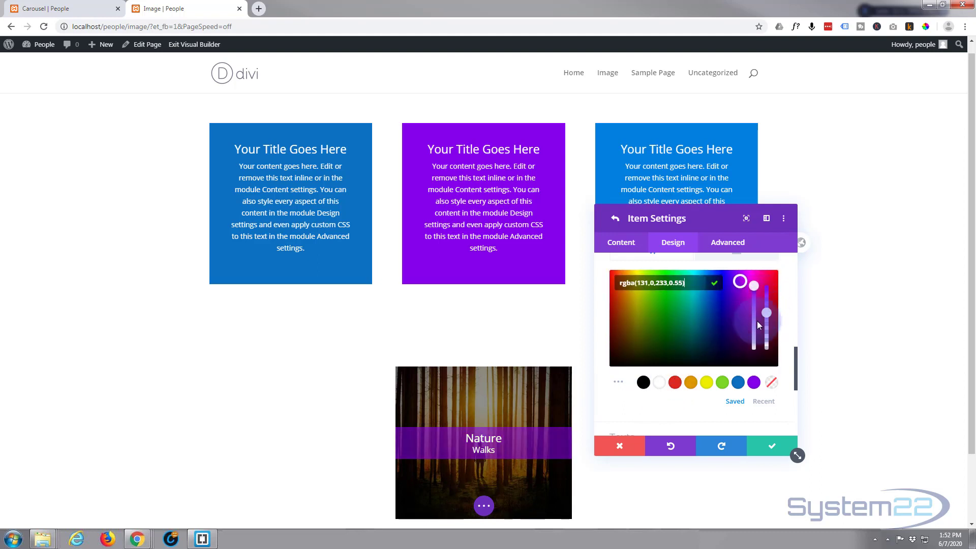
- Set the Nature item's content padding to 30px on all four sides, linking top with bottom and left with right
{"action": "scroll", "coordinate": [685, 349], "scroll_direction": "up", "scroll_amount": 3}
{"action": "scroll", "coordinate": [685, 349], "scroll_direction": "up", "scroll_amount": 1}
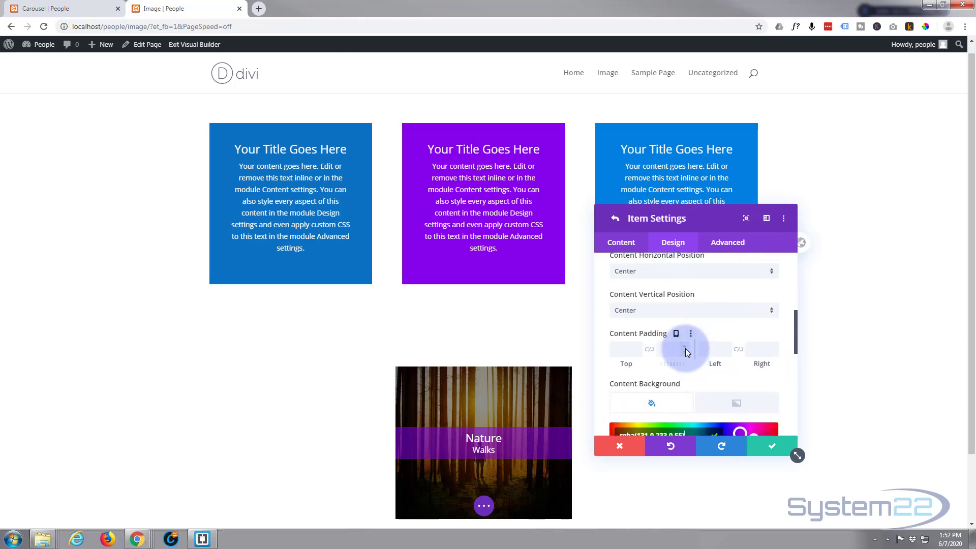
{"action": "left_click", "coordinate": [621, 349]}
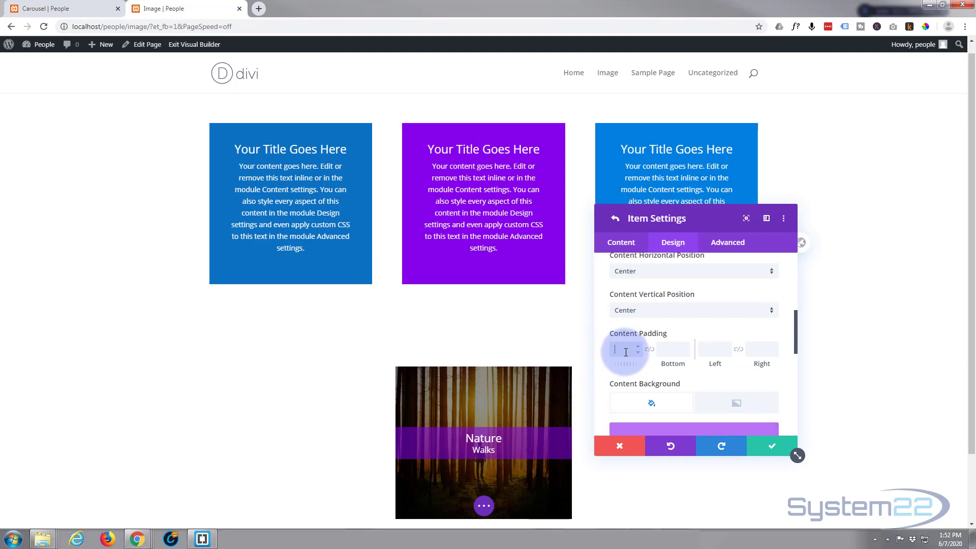
{"action": "type", "text": "30"}
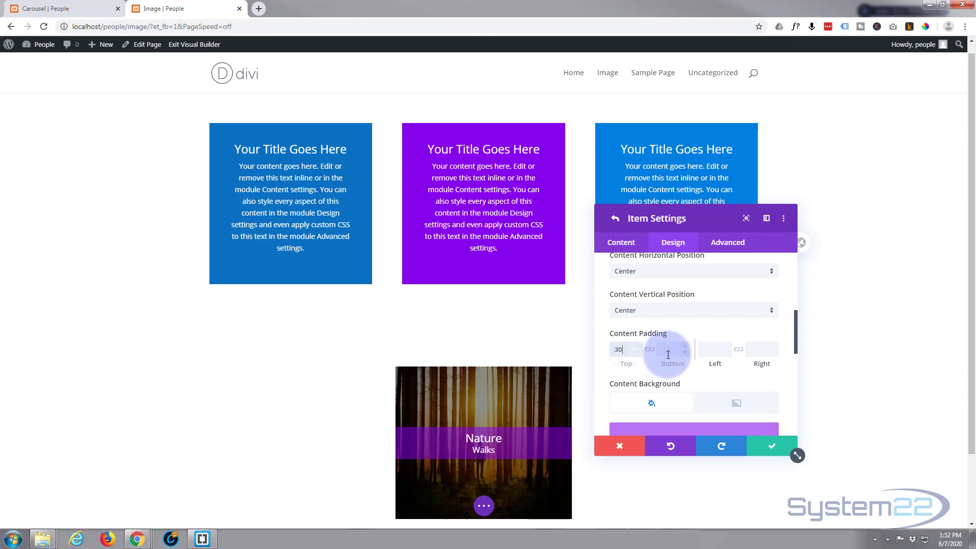
{"action": "left_click", "coordinate": [649, 350]}
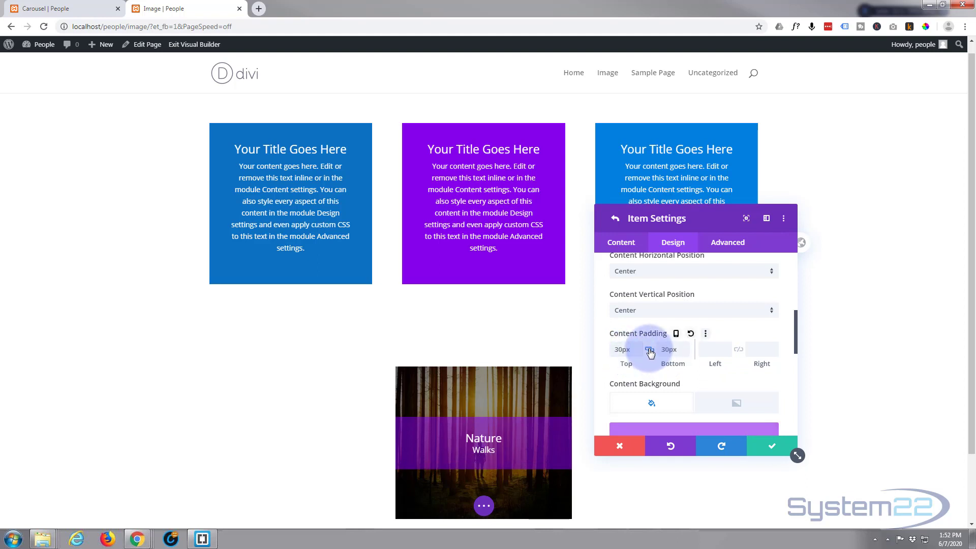
{"action": "left_click", "coordinate": [716, 350]}
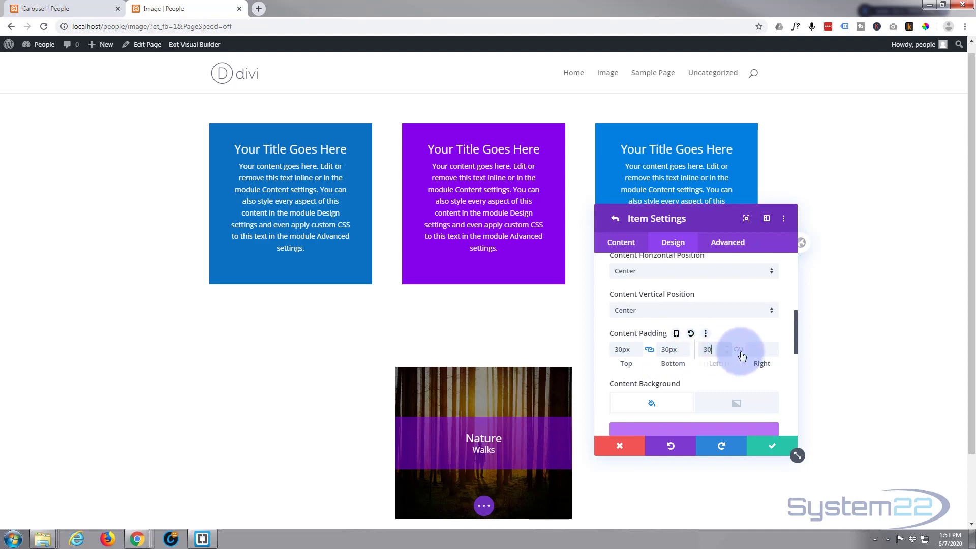
{"action": "type", "text": "30"}
{"action": "left_click", "coordinate": [739, 352]}
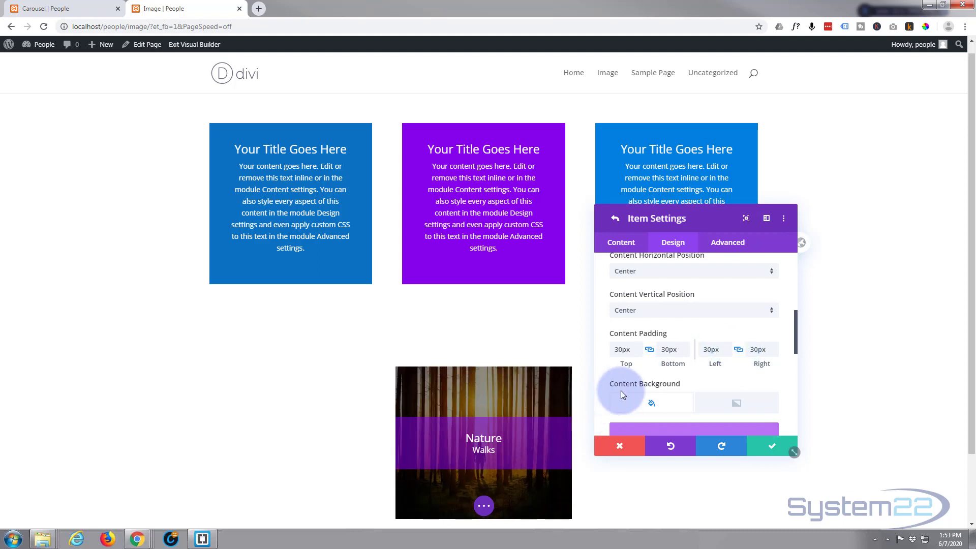
- Remove the purple background color from the Nature item's content area
{"action": "scroll", "coordinate": [673, 376], "scroll_direction": "down", "scroll_amount": 2}
{"action": "left_click", "coordinate": [674, 380]}
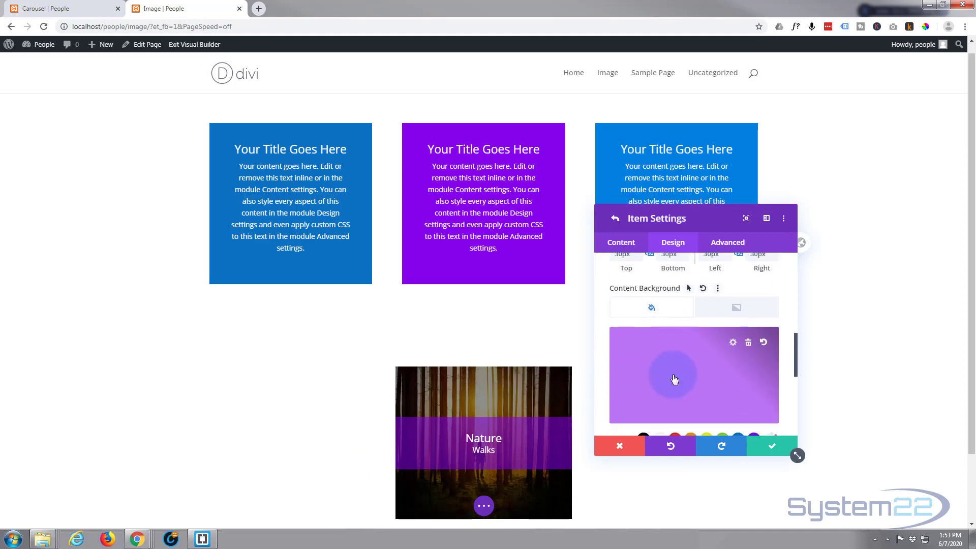
{"action": "scroll", "coordinate": [661, 349], "scroll_direction": "up", "scroll_amount": 1}
{"action": "left_click", "coordinate": [748, 337]}
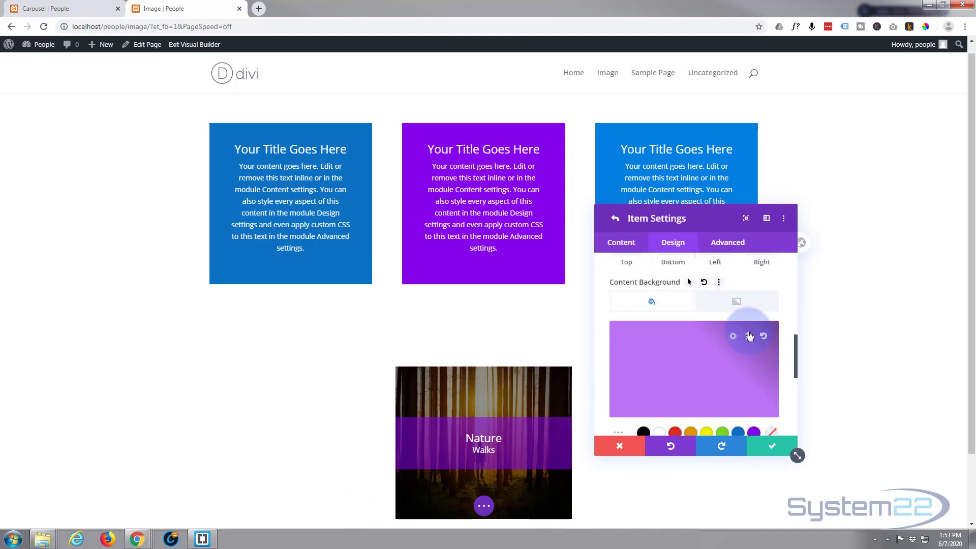
- Save the Nature item's settings and return to the carousel module settings
{"action": "scroll", "coordinate": [712, 364], "scroll_direction": "down", "scroll_amount": 2}
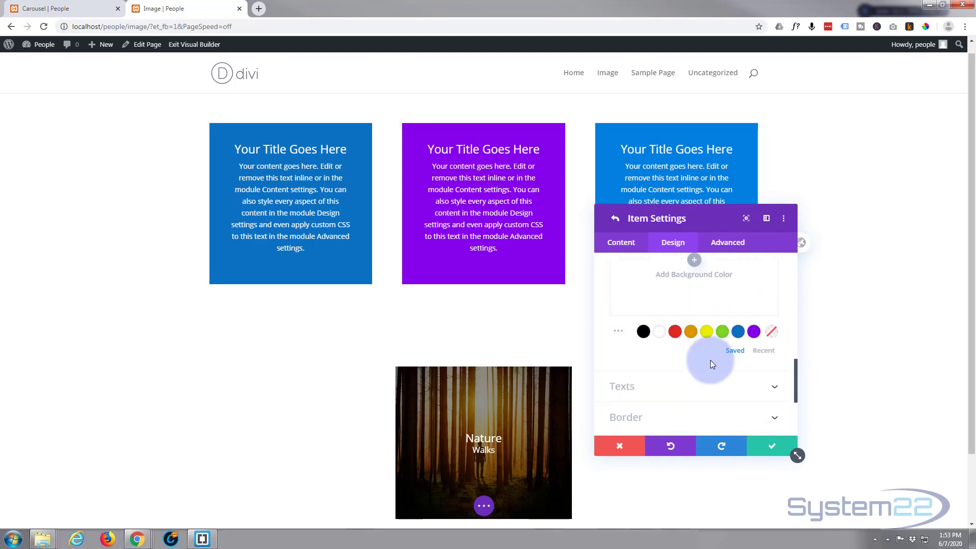
{"action": "scroll", "coordinate": [710, 360], "scroll_direction": "down", "scroll_amount": 1}
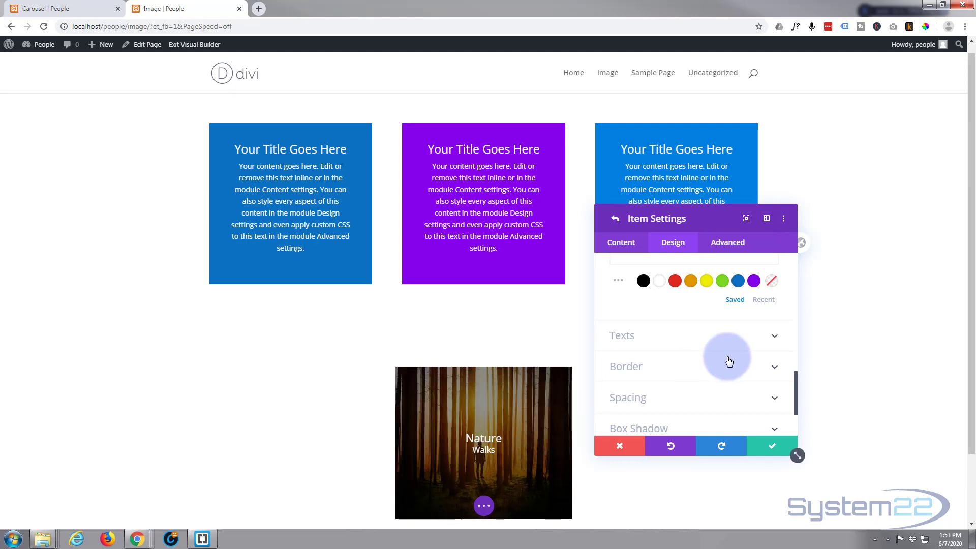
{"action": "scroll", "coordinate": [729, 361], "scroll_direction": "down", "scroll_amount": 2}
{"action": "scroll", "coordinate": [723, 358], "scroll_direction": "up", "scroll_amount": 1}
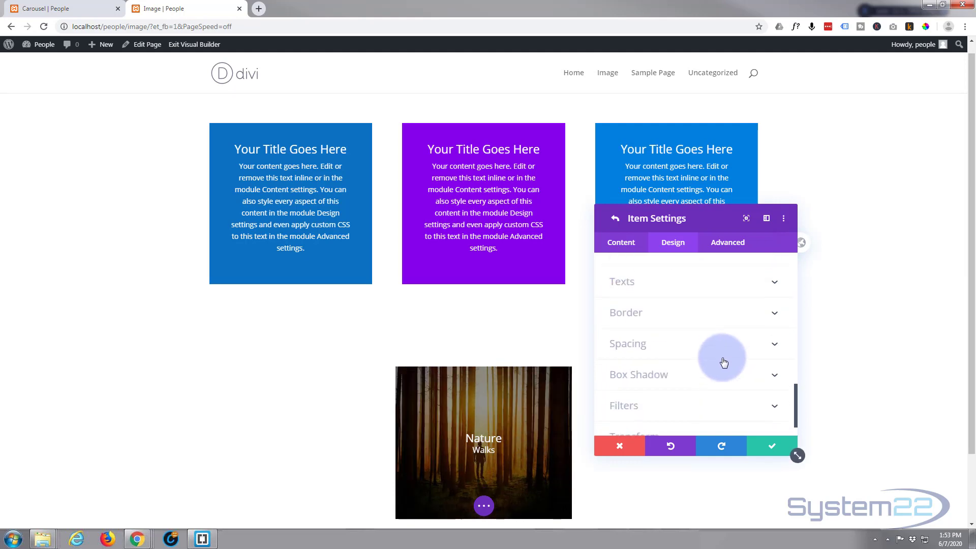
{"action": "left_click", "coordinate": [770, 448]}
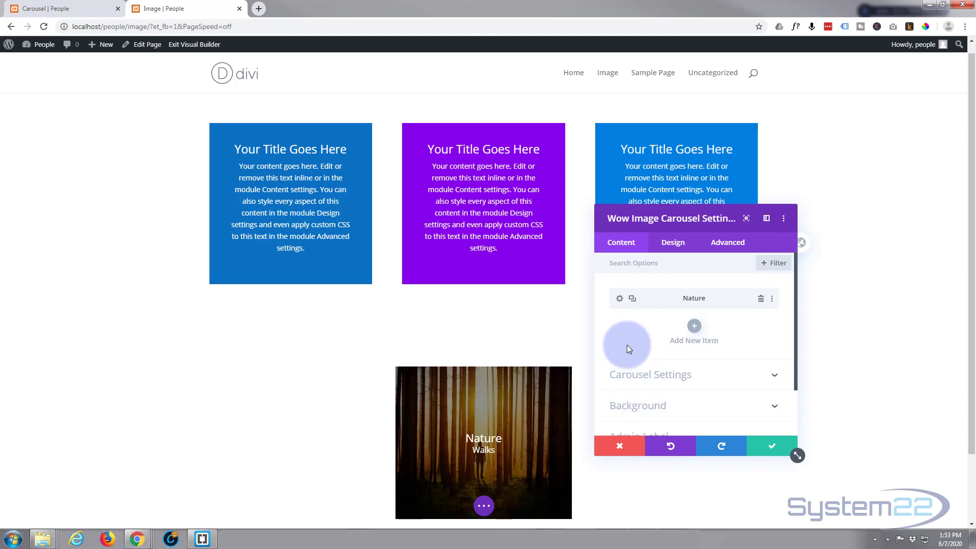
- Duplicate the Nature item repeatedly until the carousel contains at least six items
{"action": "left_click", "coordinate": [632, 299]}
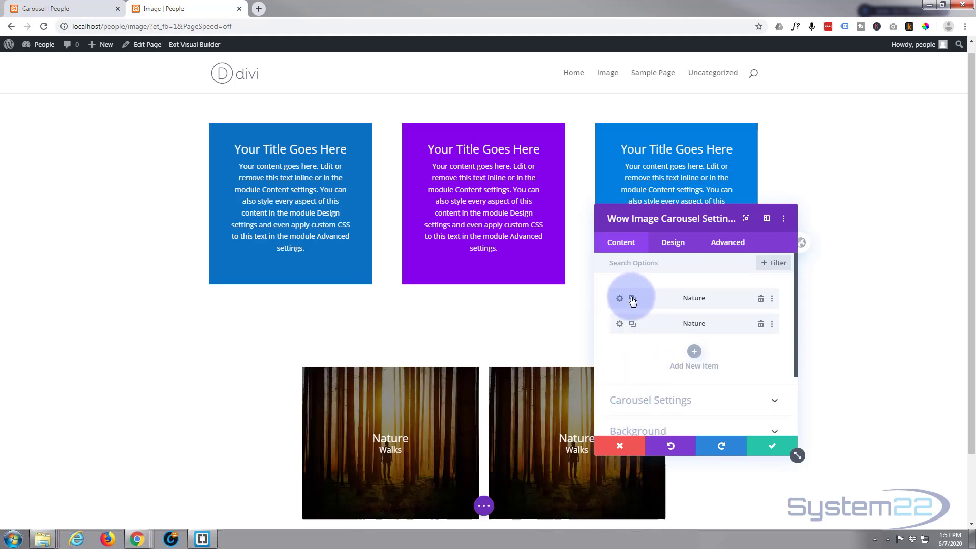
{"action": "left_click", "coordinate": [633, 299]}
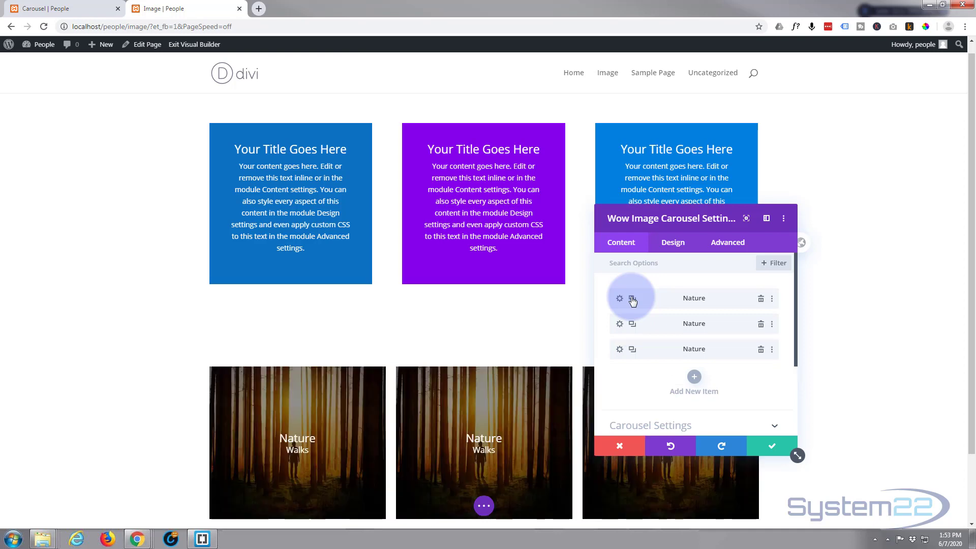
{"action": "left_click", "coordinate": [632, 299]}
{"action": "left_click", "coordinate": [632, 299]}
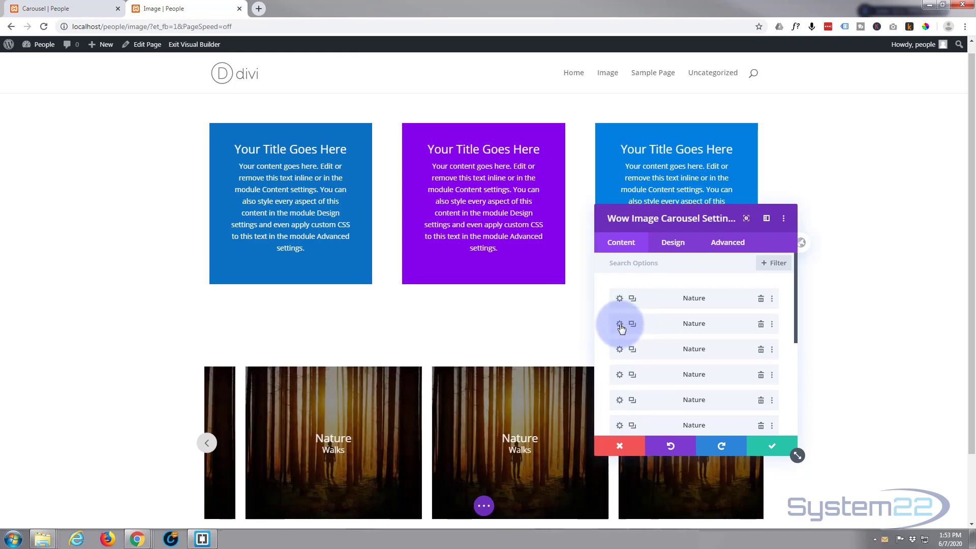
- Examine the second carousel item's image, title and subtitle fields and return to the carousel module settings
{"action": "left_click", "coordinate": [620, 324]}
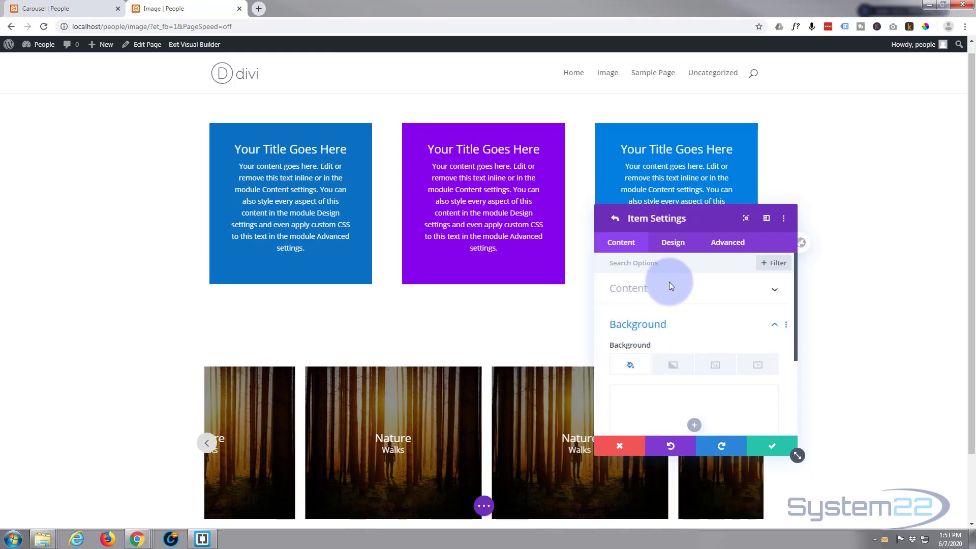
{"action": "left_click", "coordinate": [674, 296]}
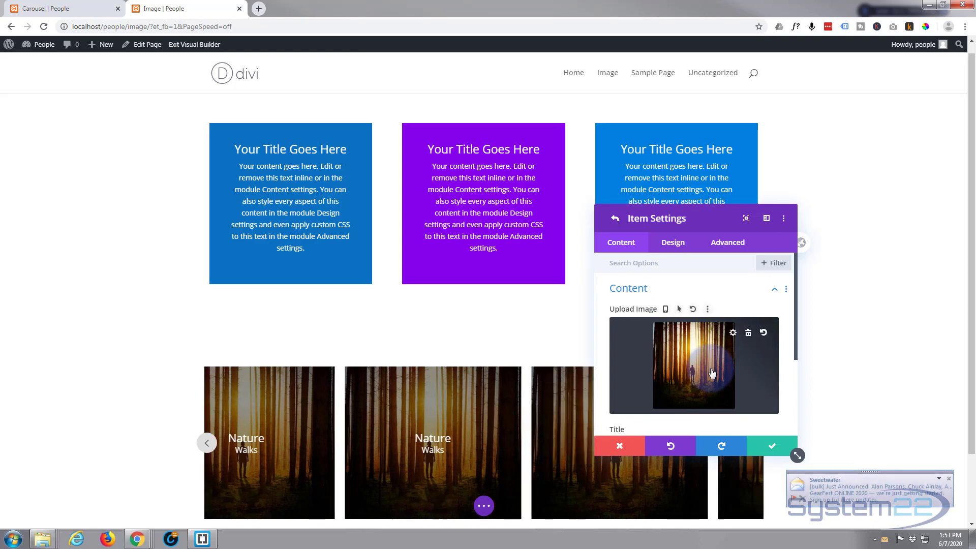
{"action": "left_click", "coordinate": [715, 409]}
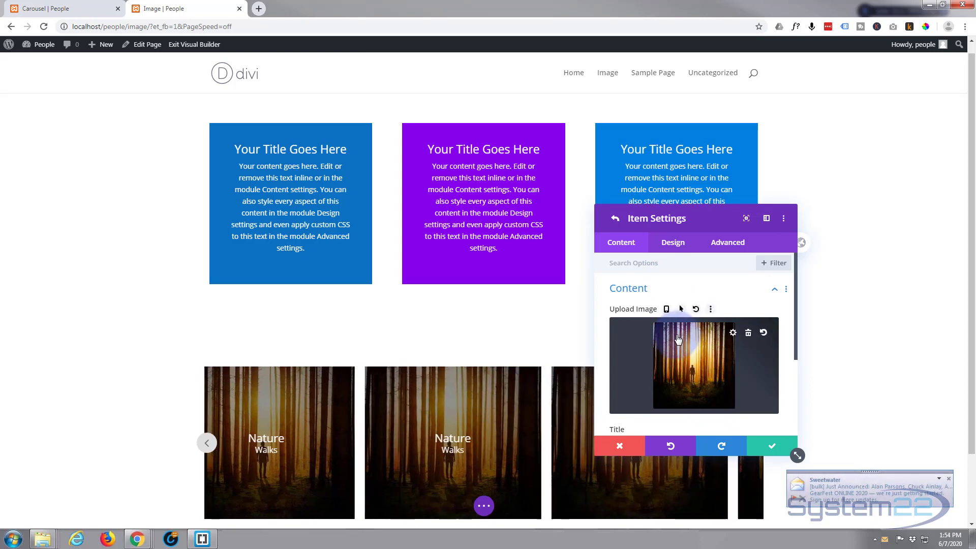
{"action": "left_click", "coordinate": [714, 408]}
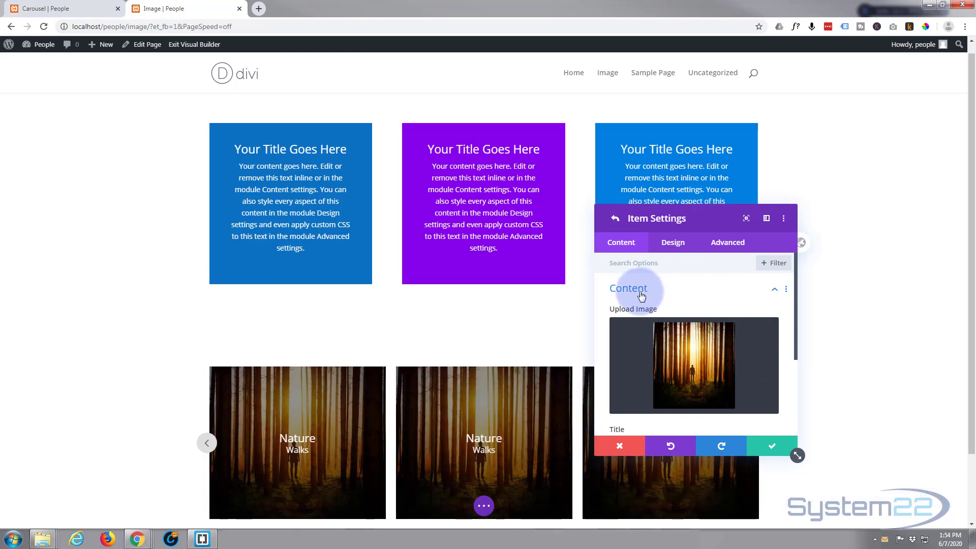
{"action": "scroll", "coordinate": [656, 326], "scroll_direction": "down", "scroll_amount": 3}
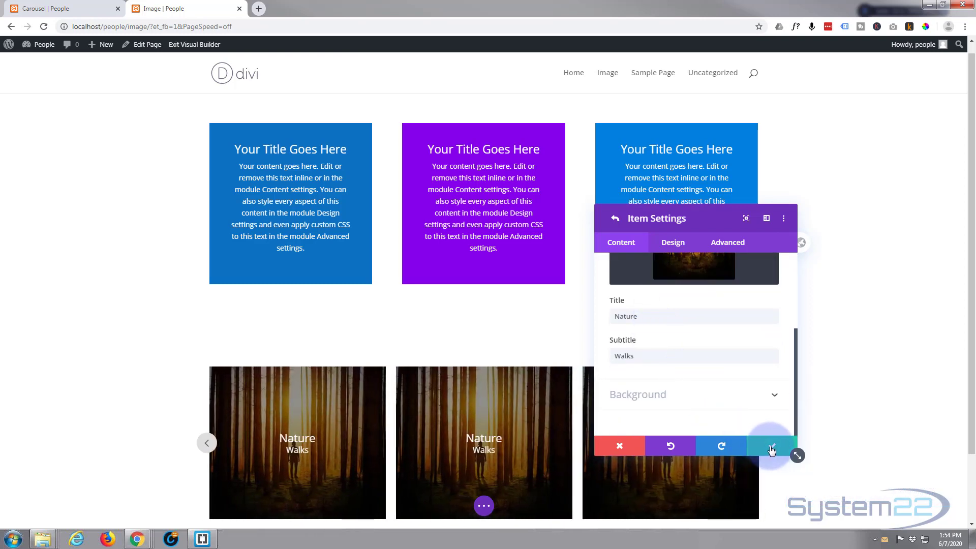
{"action": "left_click", "coordinate": [730, 436]}
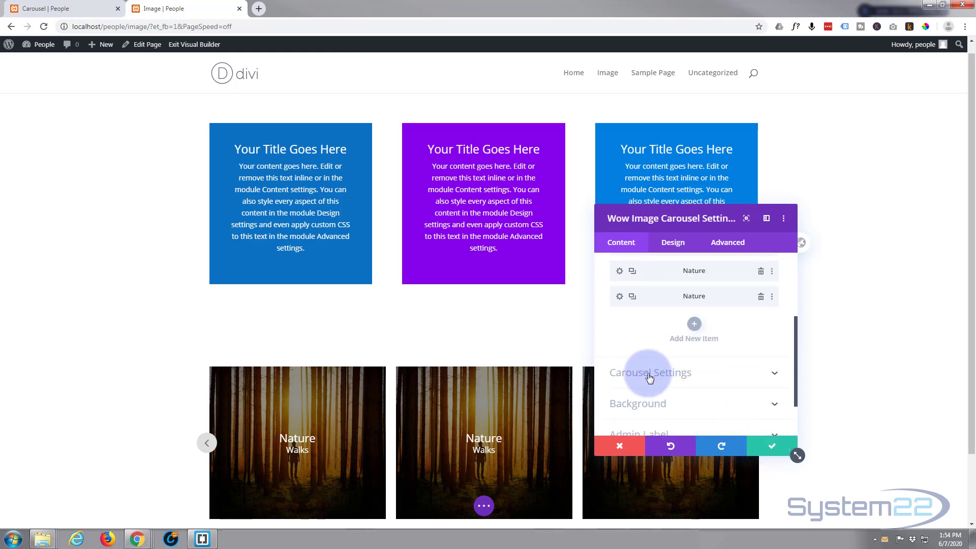
- Set the carousel's number of slides to show to 4
{"action": "left_click", "coordinate": [650, 374]}
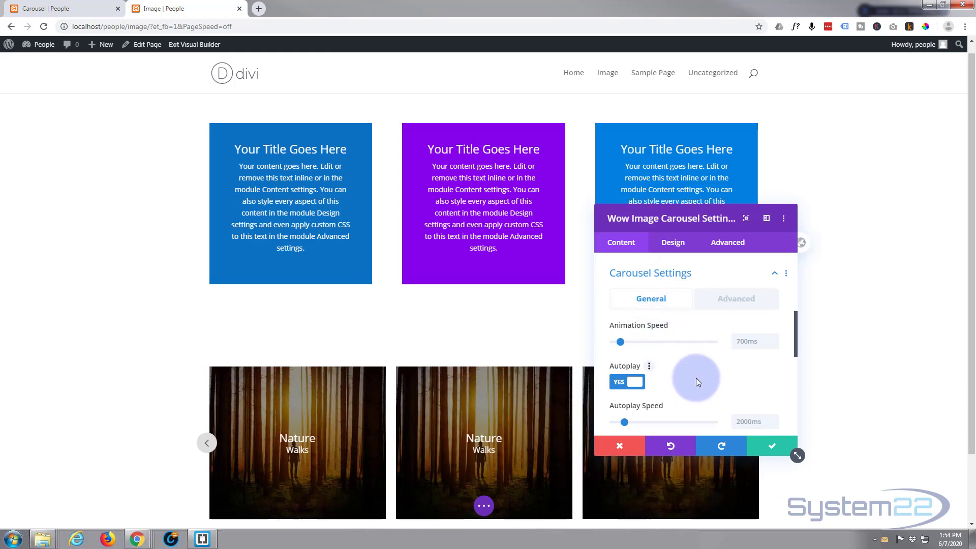
{"action": "scroll", "coordinate": [696, 377], "scroll_direction": "down", "scroll_amount": 2}
{"action": "scroll", "coordinate": [695, 377], "scroll_direction": "down", "scroll_amount": 1}
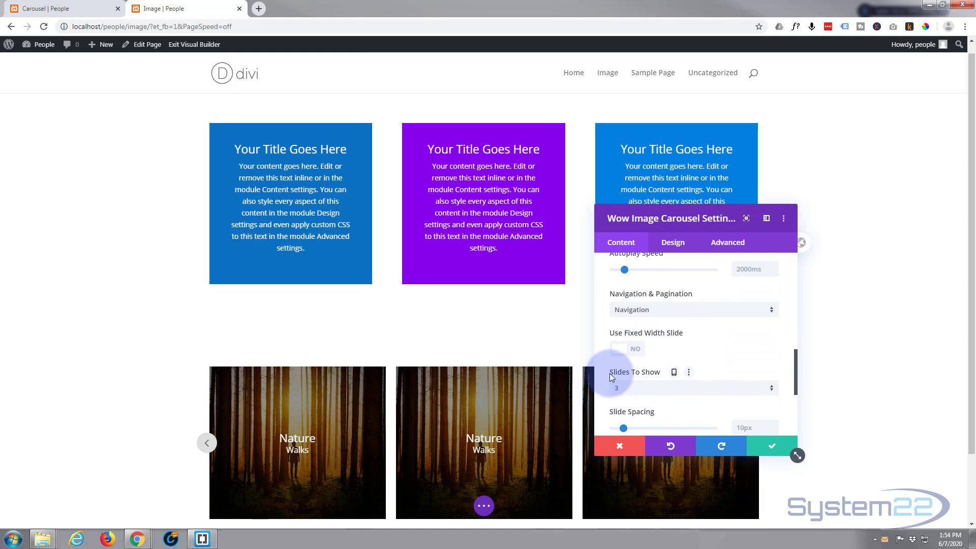
{"action": "left_click", "coordinate": [770, 389]}
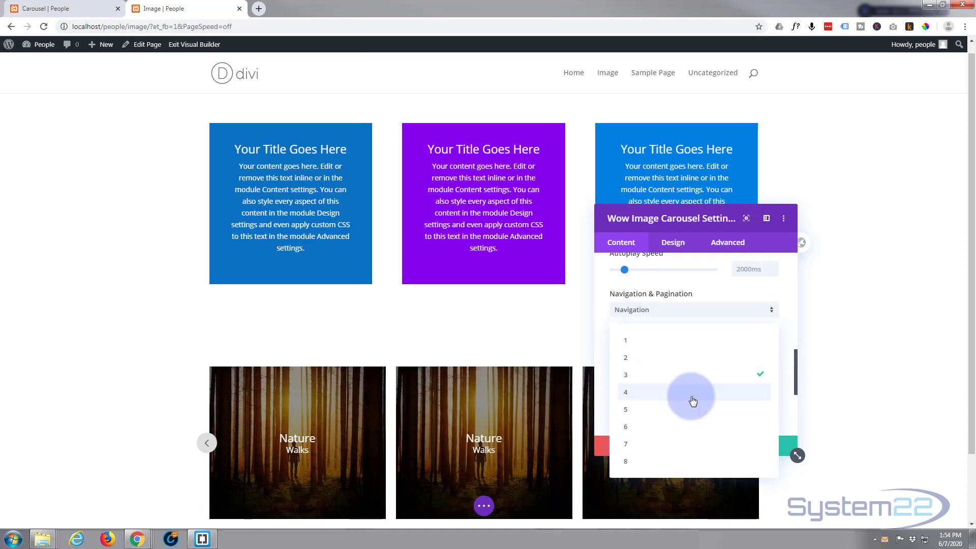
{"action": "left_click", "coordinate": [675, 392]}
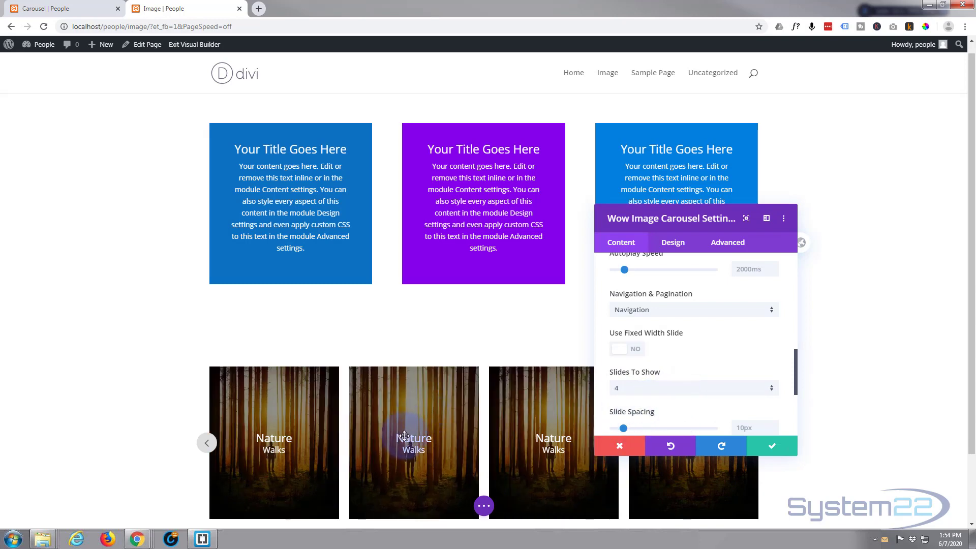
- Set the first Nature item's image height to 235px and save the item settings
{"action": "scroll", "coordinate": [713, 352], "scroll_direction": "up", "scroll_amount": 2}
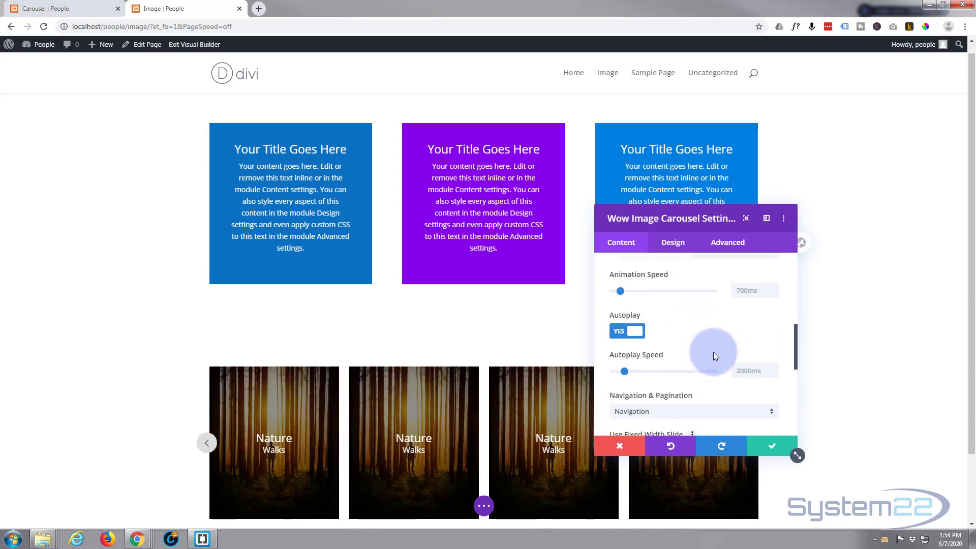
{"action": "scroll", "coordinate": [713, 352], "scroll_direction": "up", "scroll_amount": 5}
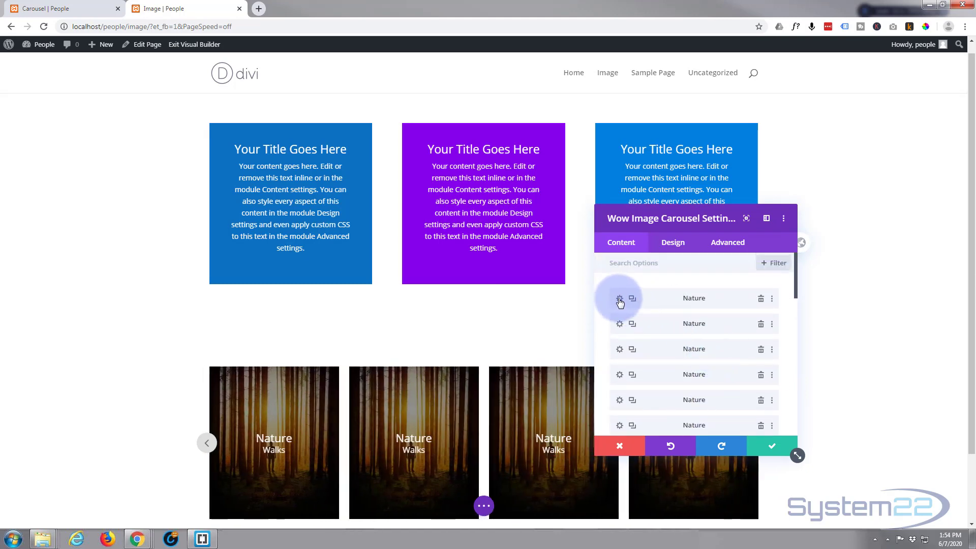
{"action": "left_click", "coordinate": [619, 299]}
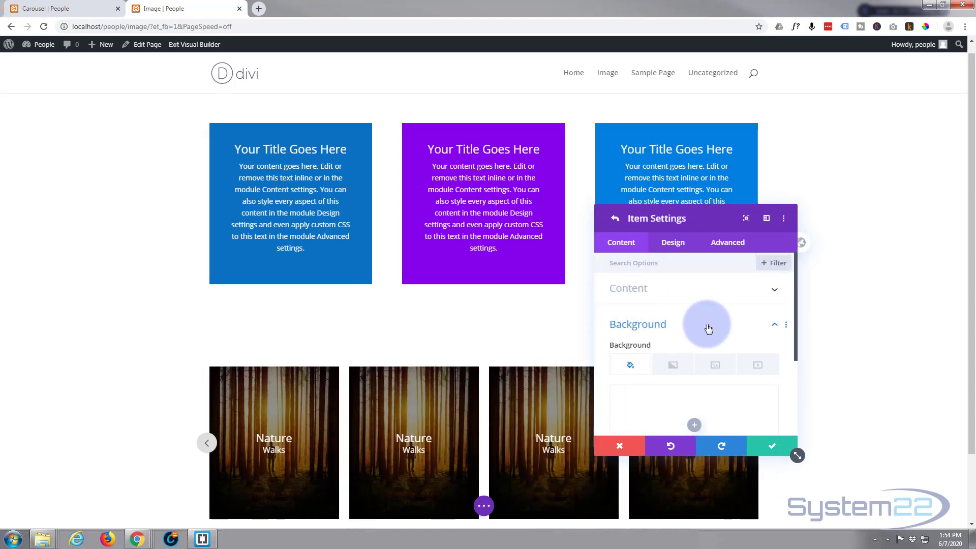
{"action": "left_click", "coordinate": [678, 246]}
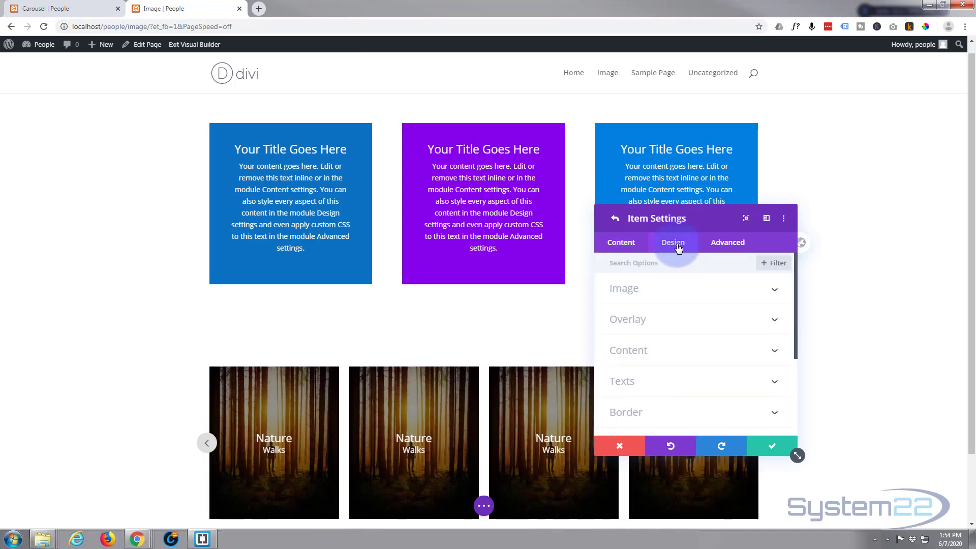
{"action": "left_click", "coordinate": [680, 295]}
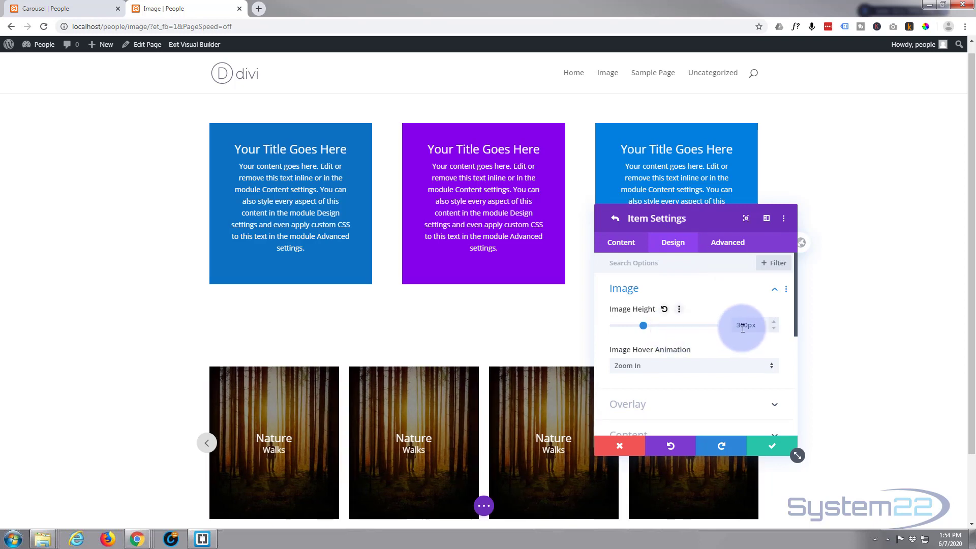
{"action": "left_click_drag", "start_coordinate": [639, 332], "coordinate": [637, 325]}
{"action": "left_click", "coordinate": [786, 322]}
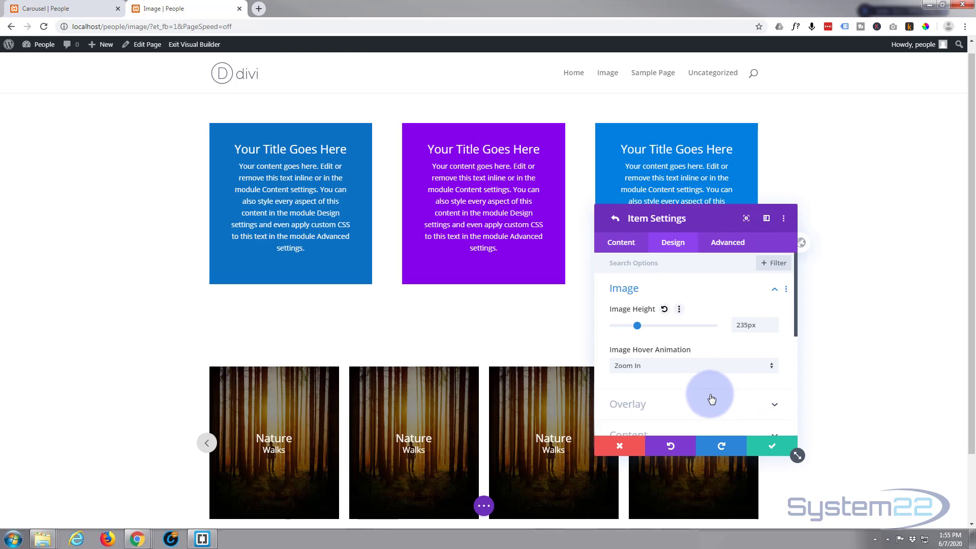
{"action": "left_click", "coordinate": [772, 446]}
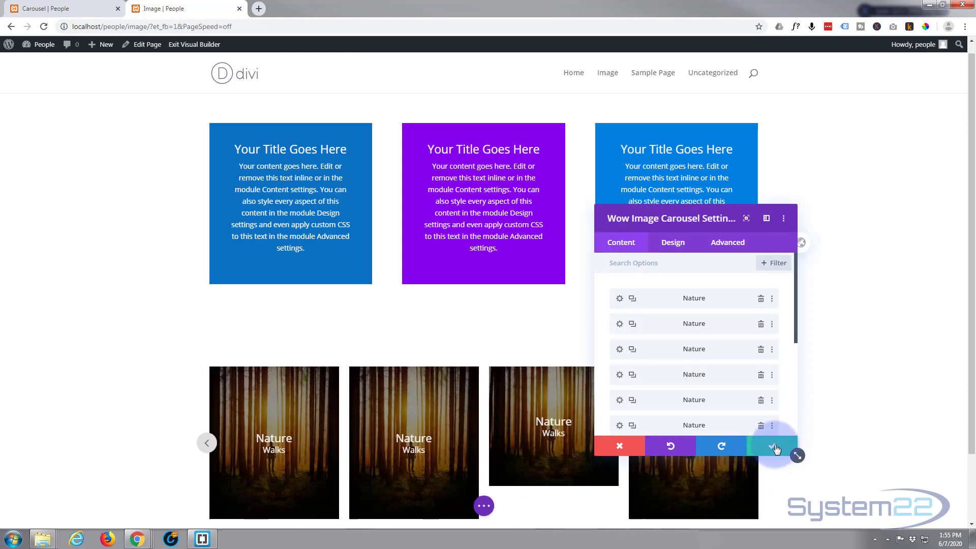
- Extend the first Nature item's styles to all items throughout this row
{"action": "right_click", "coordinate": [668, 300]}
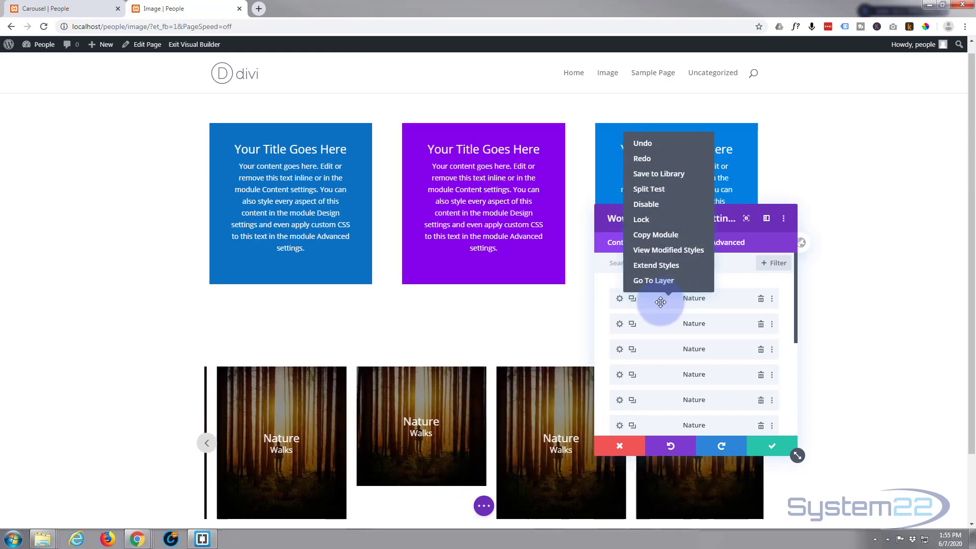
{"action": "left_click", "coordinate": [656, 266]}
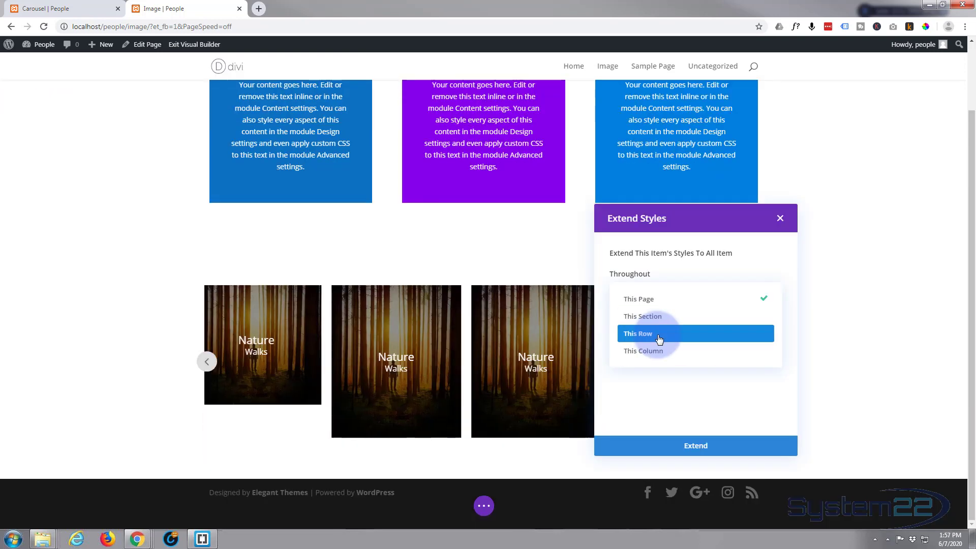
{"action": "left_click", "coordinate": [660, 335]}
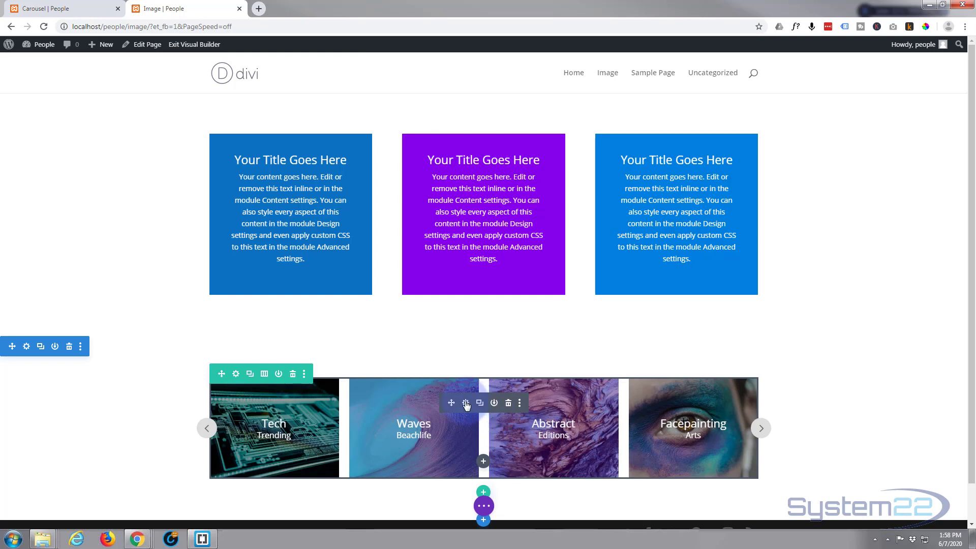
- Reopen the image carousel module settings and set the carousel's animation speed to 1900ms
{"action": "left_click", "coordinate": [466, 403]}
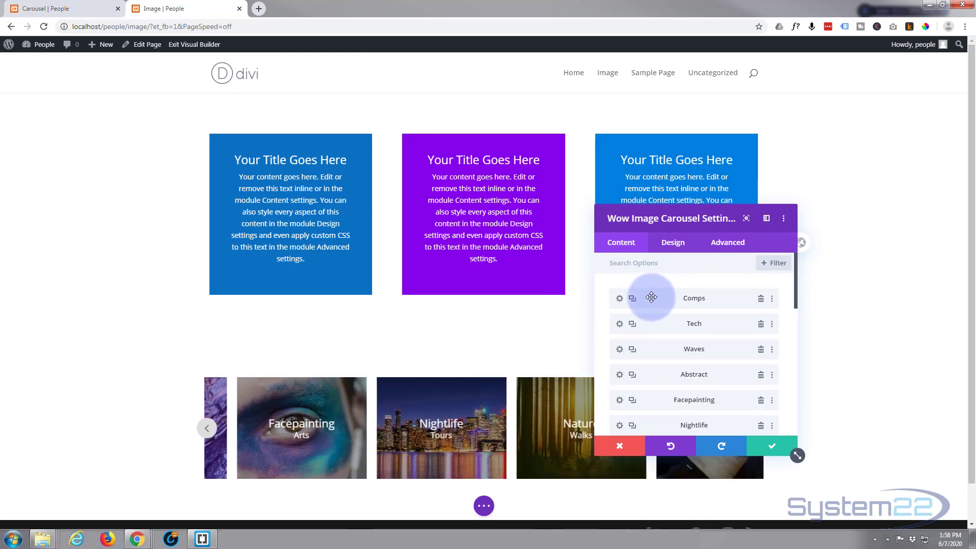
{"action": "scroll", "coordinate": [640, 310], "scroll_direction": "down", "scroll_amount": 5}
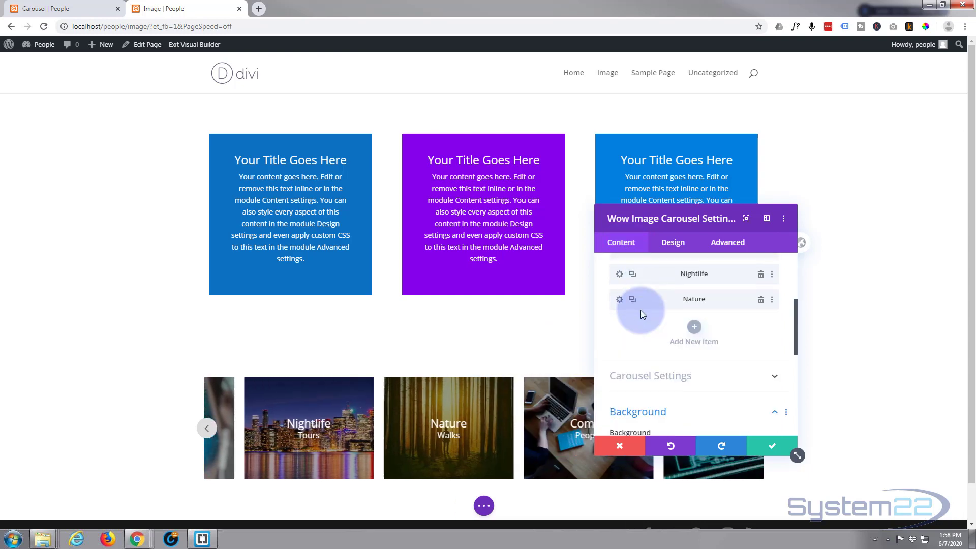
{"action": "left_click", "coordinate": [689, 273]}
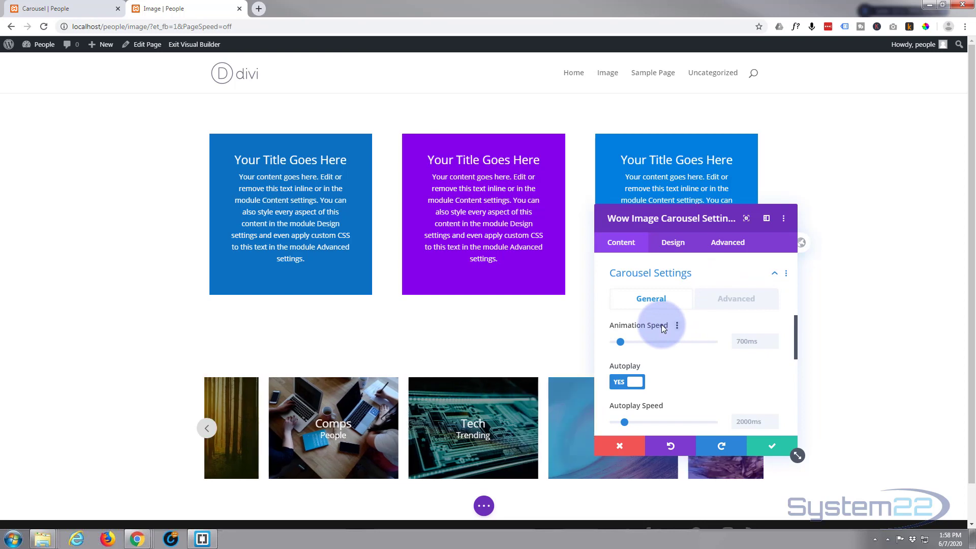
{"action": "left_click_drag", "start_coordinate": [637, 343], "coordinate": [653, 342]}
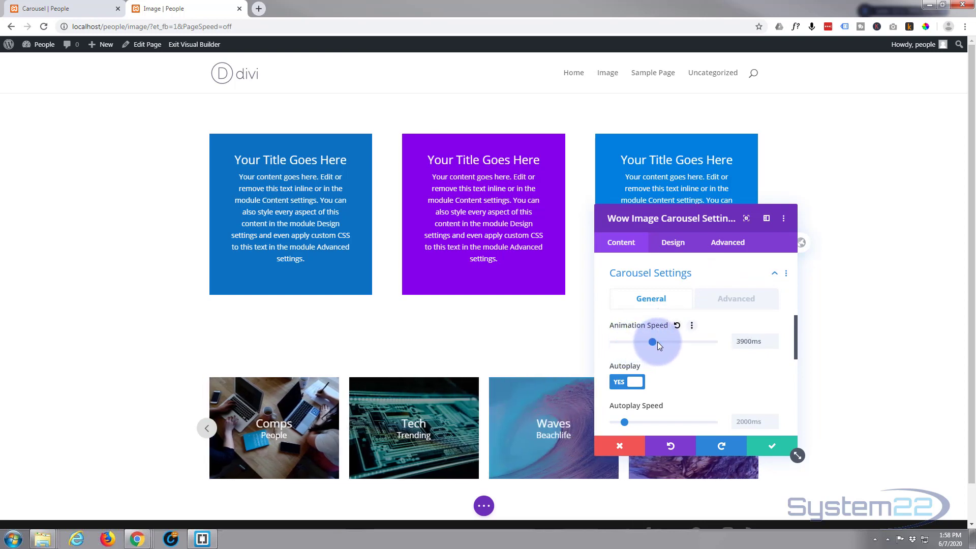
{"action": "left_click_drag", "start_coordinate": [656, 343], "coordinate": [633, 344]}
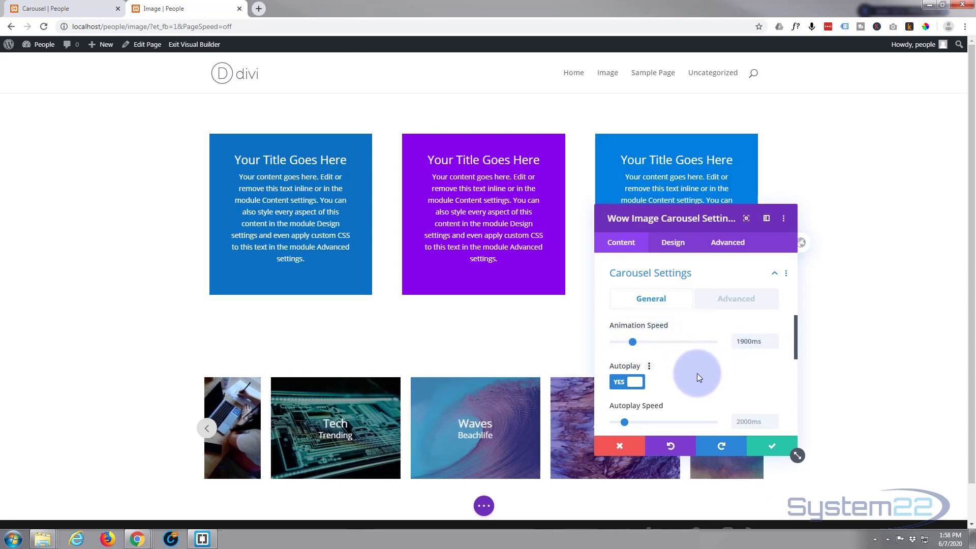
- Set the carousel's Navigation & Pagination option to Pagination
{"action": "scroll", "coordinate": [697, 373], "scroll_direction": "down", "scroll_amount": 3}
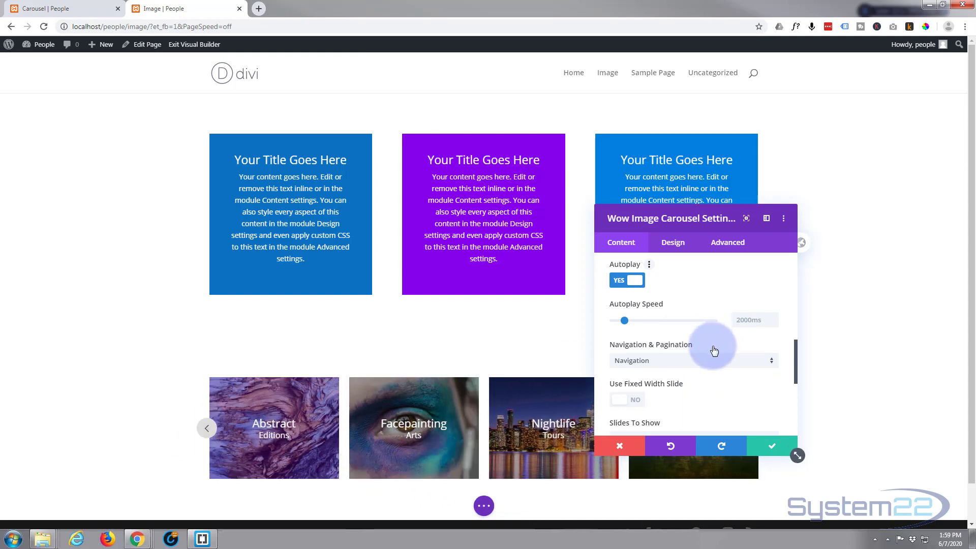
{"action": "left_click", "coordinate": [689, 362]}
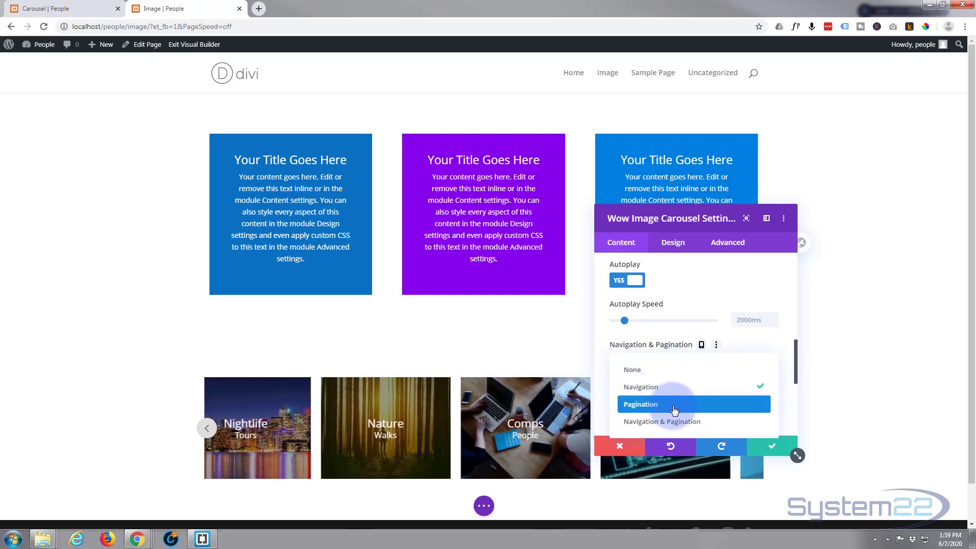
{"action": "left_click", "coordinate": [638, 405]}
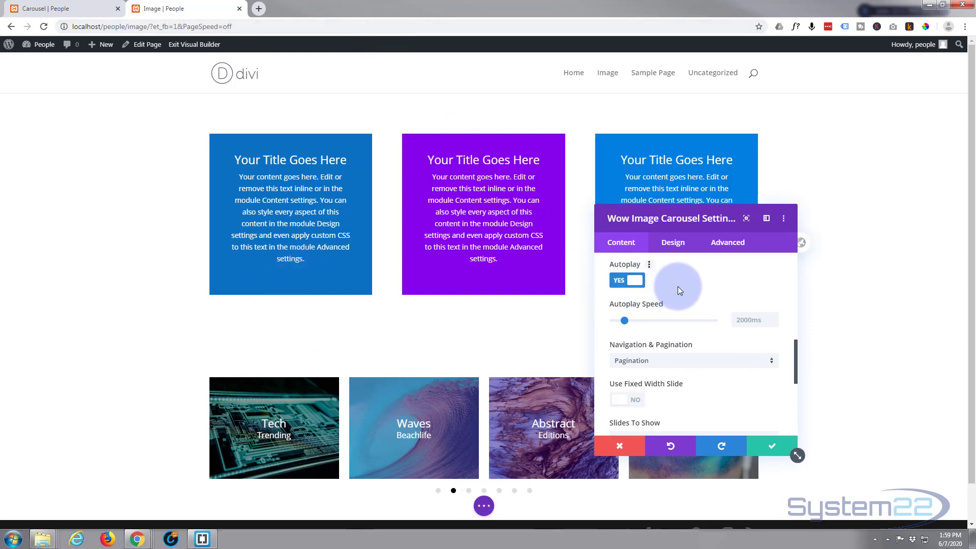
- Set the common color of the carousel's pagination dots to light pinkish purple in the design settings
{"action": "left_click", "coordinate": [670, 245]}
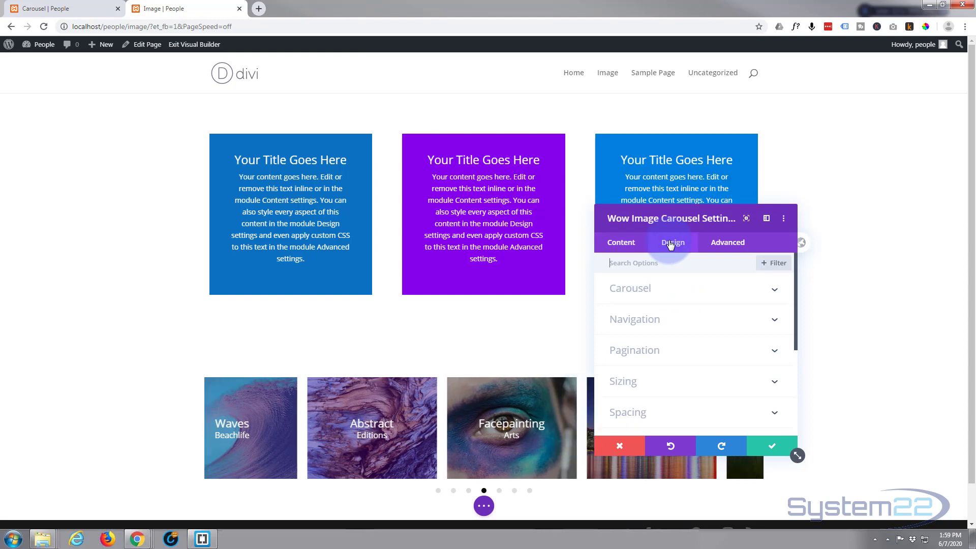
{"action": "left_click", "coordinate": [687, 354]}
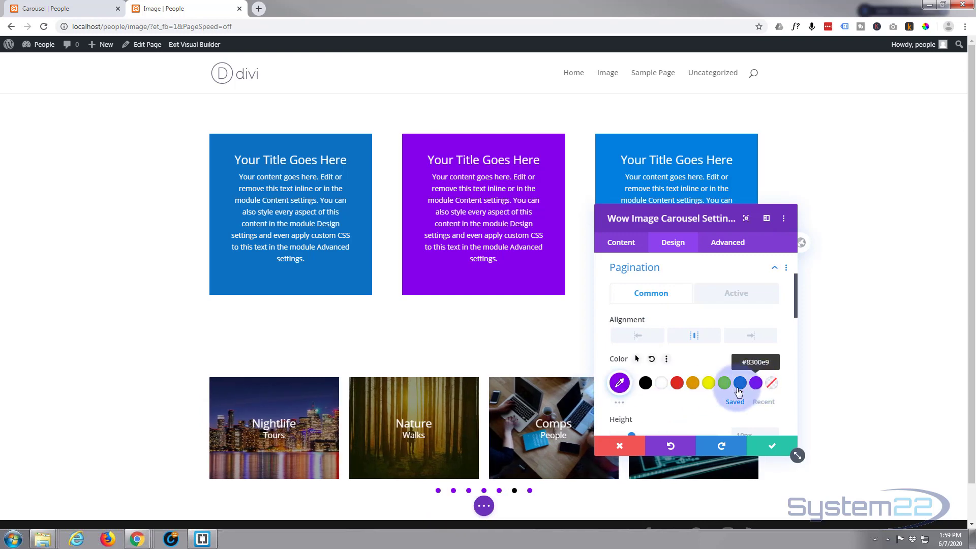
{"action": "scroll", "coordinate": [622, 356], "scroll_direction": "down", "scroll_amount": 1}
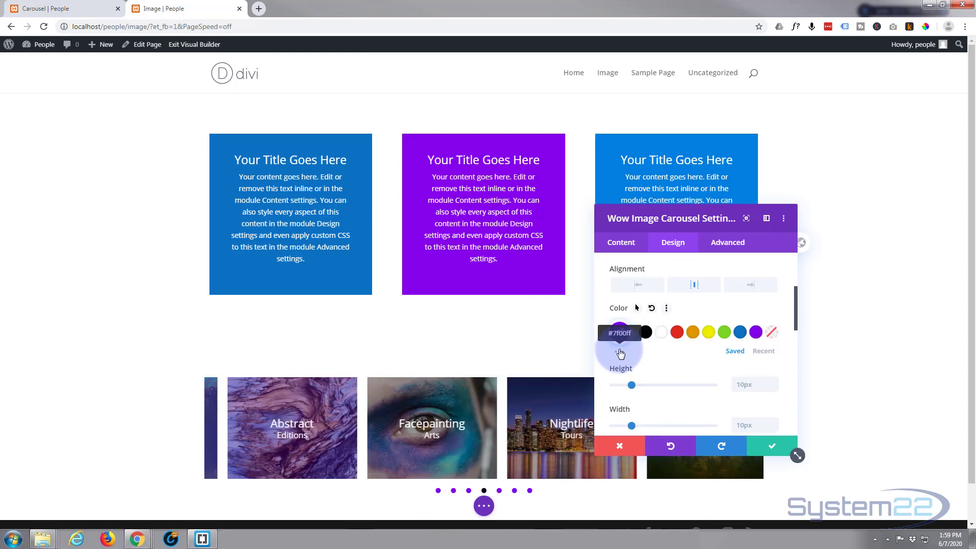
{"action": "left_click", "coordinate": [620, 352]}
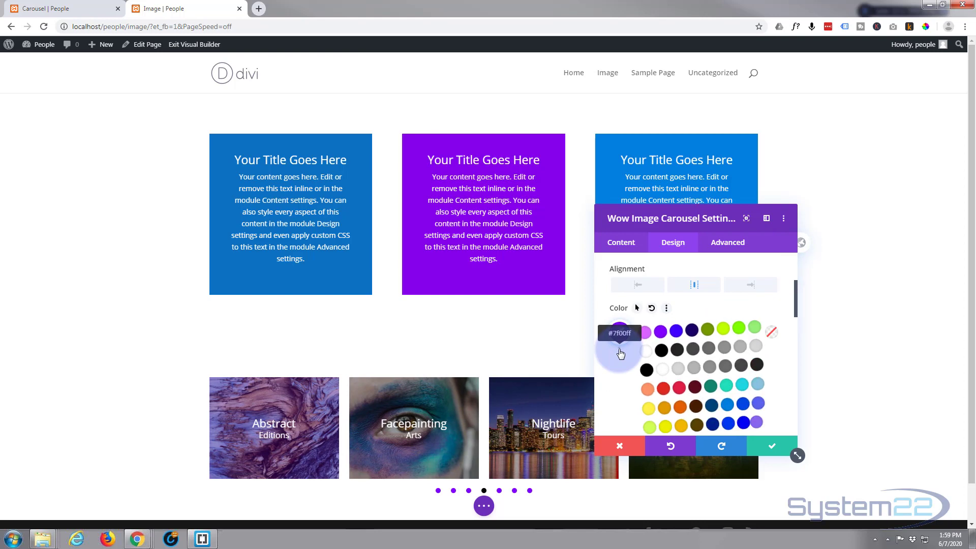
{"action": "left_click", "coordinate": [645, 332]}
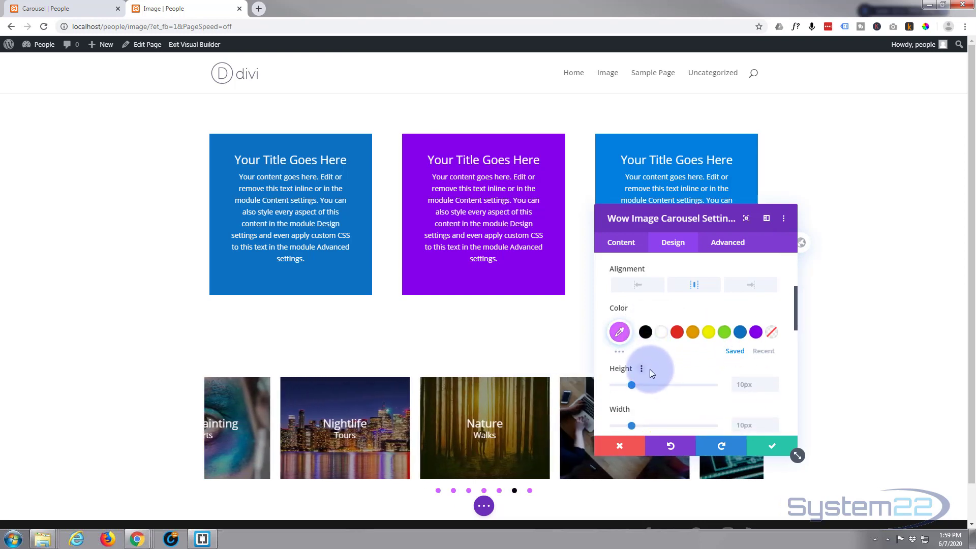
- Set the active pagination dot's color to the saved purple and close the carousel module settings
{"action": "scroll", "coordinate": [650, 369], "scroll_direction": "up", "scroll_amount": 2}
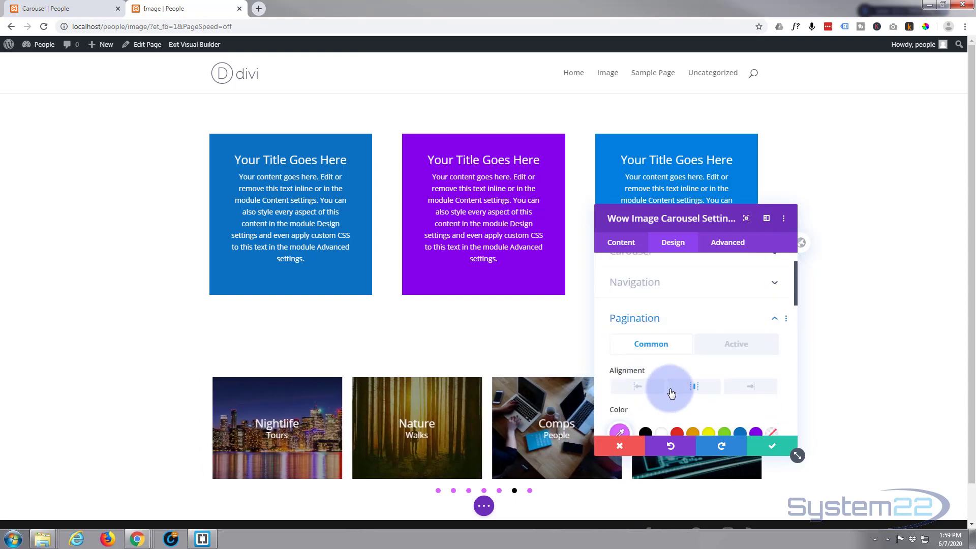
{"action": "left_click", "coordinate": [732, 344]}
{"action": "left_click", "coordinate": [756, 396]}
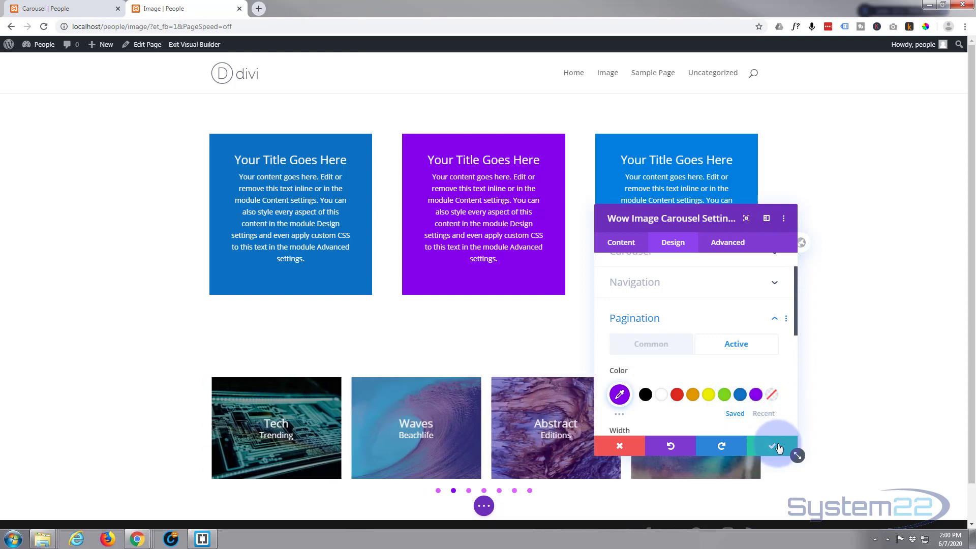
{"action": "key", "text": "Escape"}
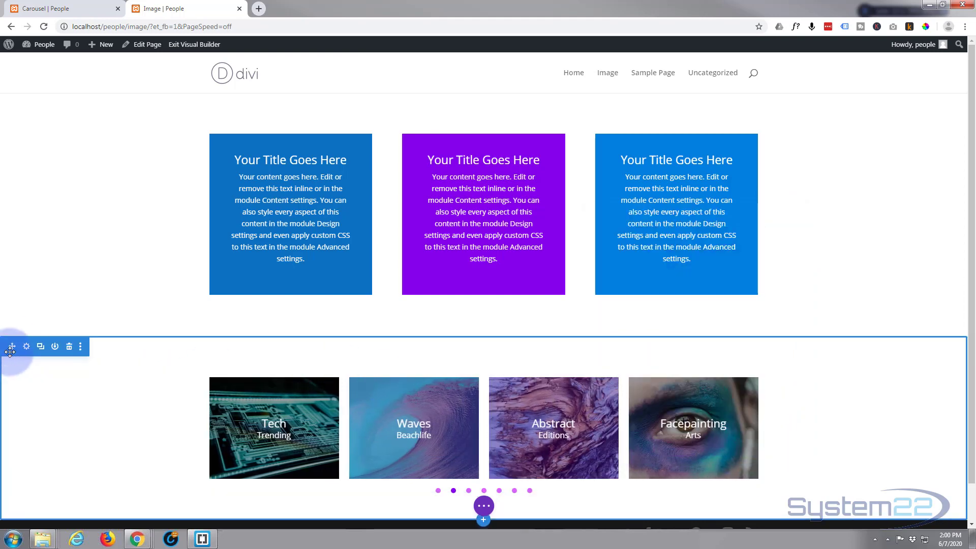
- Move the carousel section above the section with the three text boxes and give it a gradient background
{"action": "left_click_drag", "start_coordinate": [12, 348], "coordinate": [43, 120]}
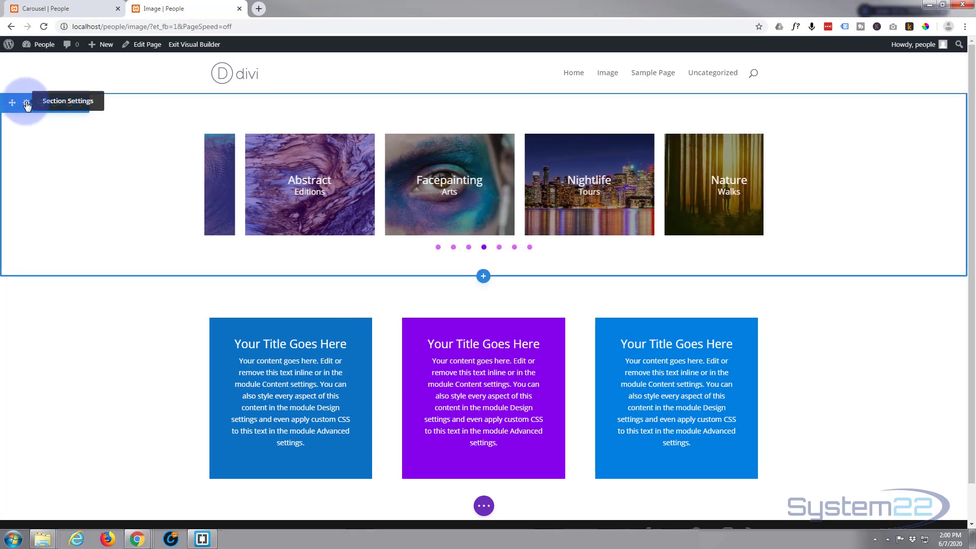
{"action": "left_click", "coordinate": [27, 104]}
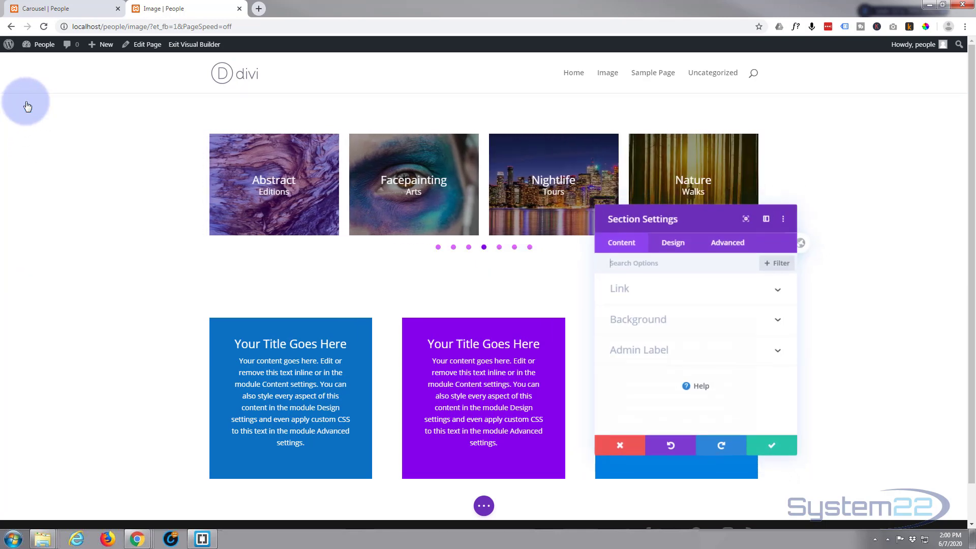
{"action": "left_click", "coordinate": [656, 321]}
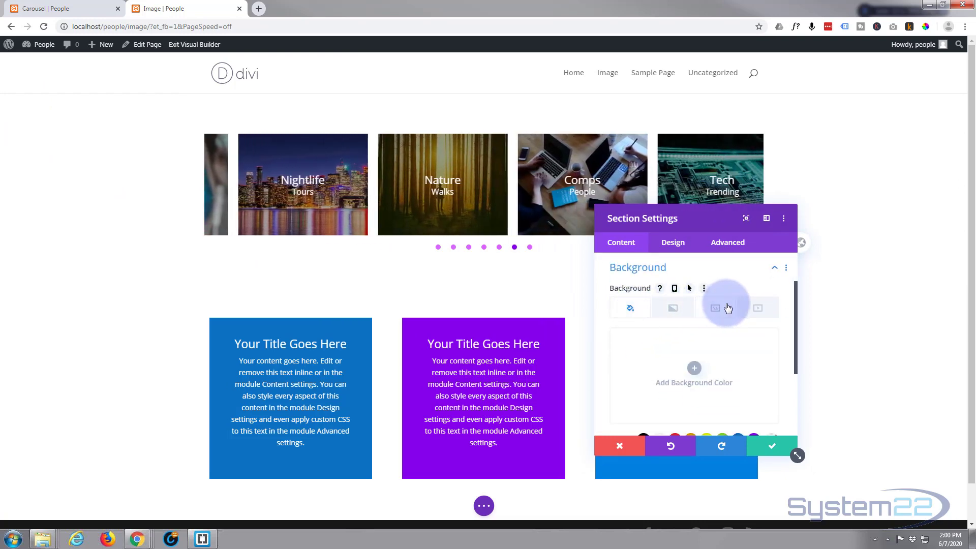
{"action": "left_click", "coordinate": [672, 308]}
{"action": "left_click", "coordinate": [697, 371]}
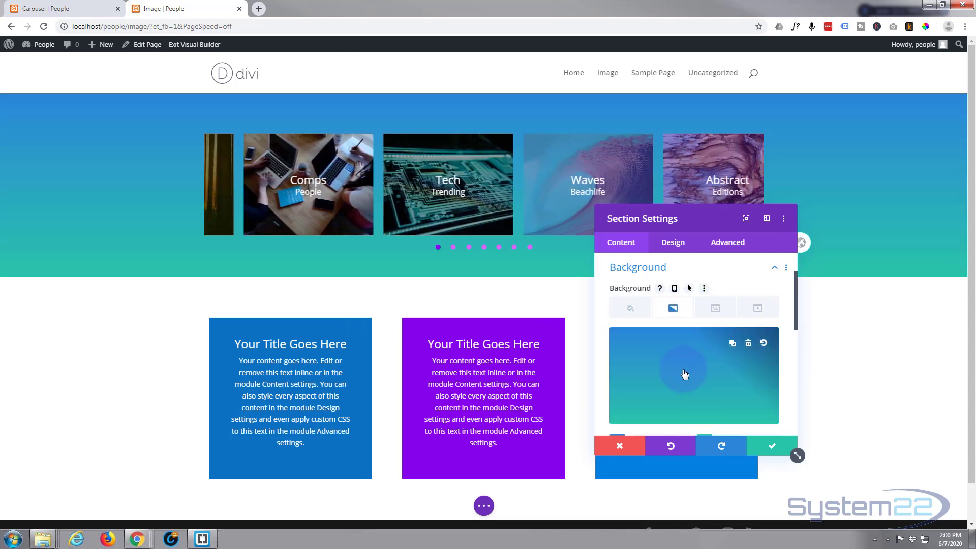
- Set the first color of the carousel section's background gradient to purple #8300e9
{"action": "scroll", "coordinate": [682, 375], "scroll_direction": "down", "scroll_amount": 3}
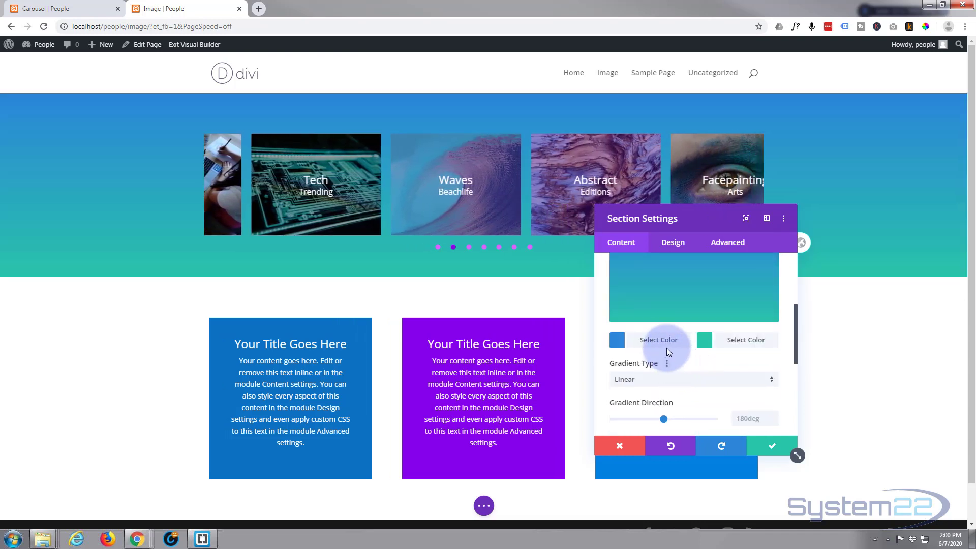
{"action": "left_click", "coordinate": [667, 348]}
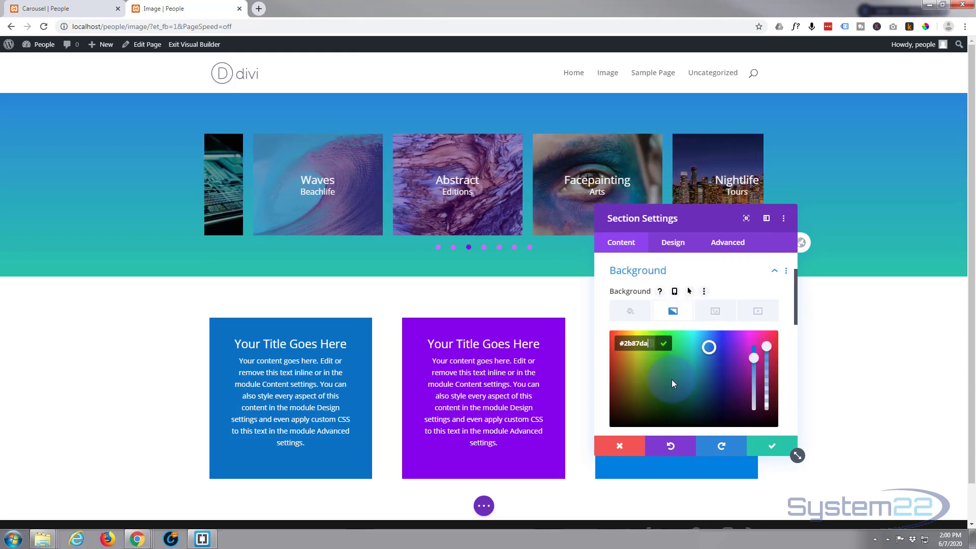
{"action": "scroll", "coordinate": [672, 379], "scroll_direction": "down", "scroll_amount": 1}
{"action": "left_click", "coordinate": [754, 394]}
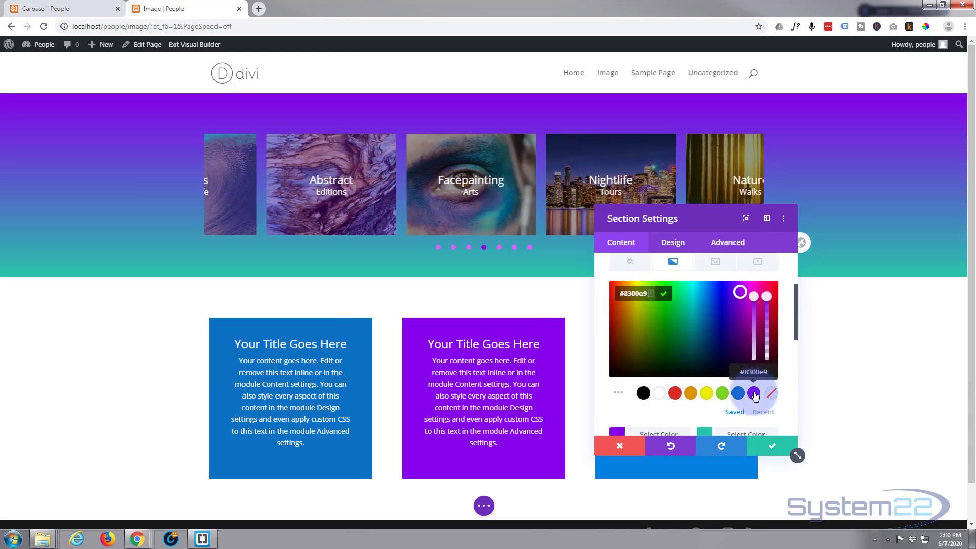
- Set the second color of the carousel section's background gradient to black #000000 and save the section settings
{"action": "scroll", "coordinate": [686, 381], "scroll_direction": "down", "scroll_amount": 1}
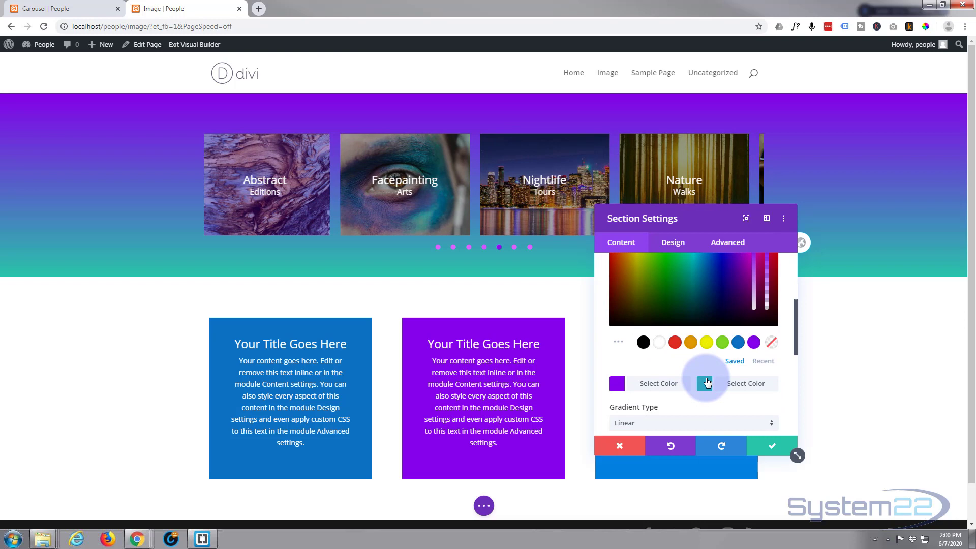
{"action": "left_click", "coordinate": [744, 386]}
{"action": "scroll", "coordinate": [741, 385], "scroll_direction": "down", "scroll_amount": 2}
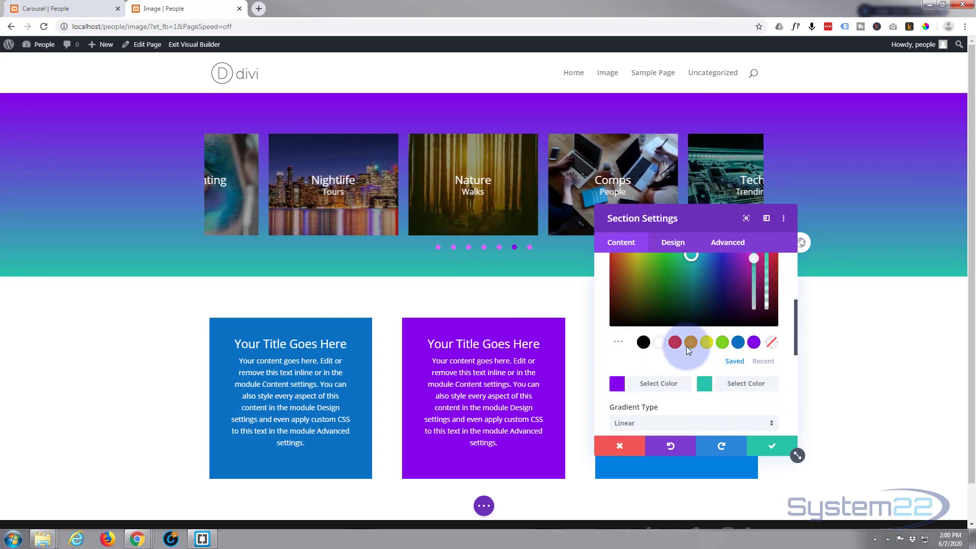
{"action": "left_click", "coordinate": [644, 343]}
{"action": "scroll", "coordinate": [644, 345], "scroll_direction": "up", "scroll_amount": 2}
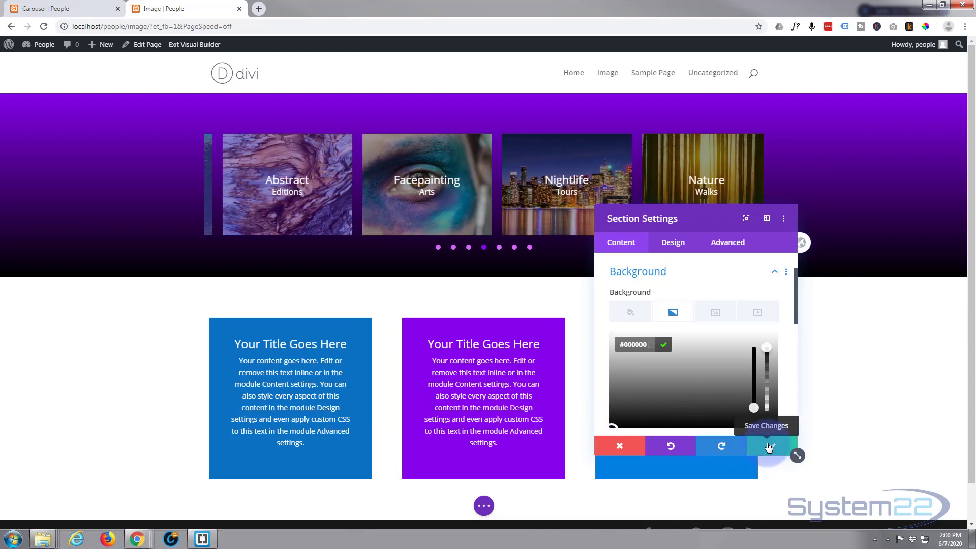
{"action": "left_click", "coordinate": [770, 447]}
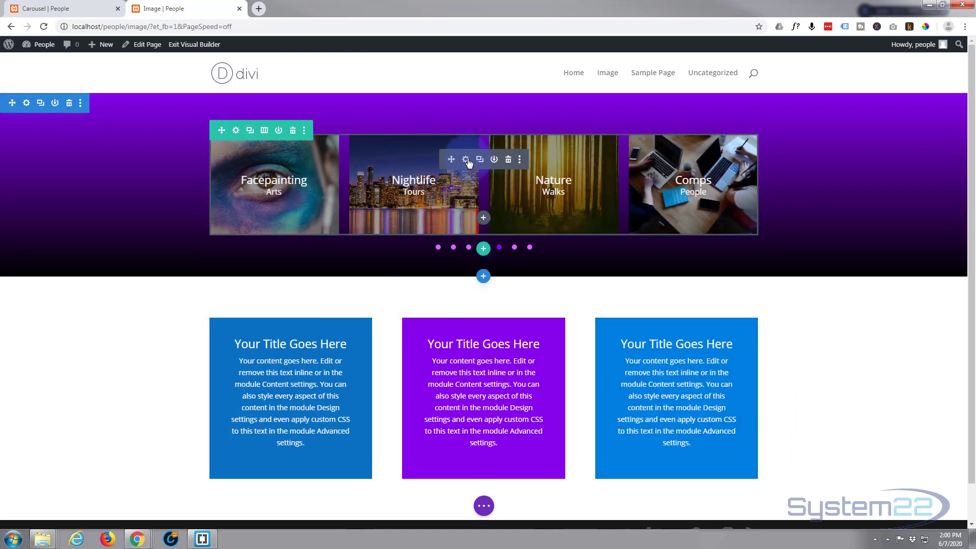
- Open the image carousel module's settings and show the advanced options of its Carousel Settings
{"action": "left_click", "coordinate": [465, 159]}
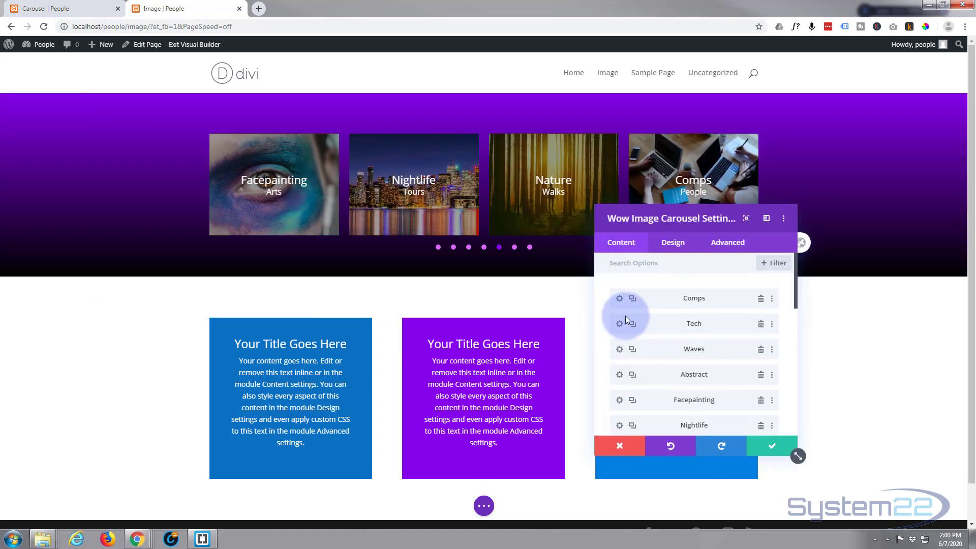
{"action": "scroll", "coordinate": [631, 325], "scroll_direction": "down", "scroll_amount": 5}
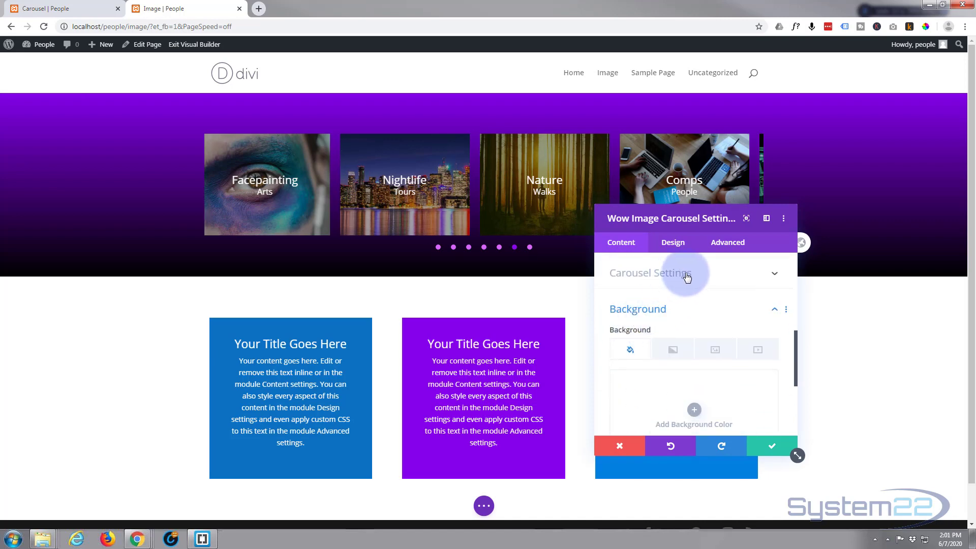
{"action": "left_click", "coordinate": [687, 277]}
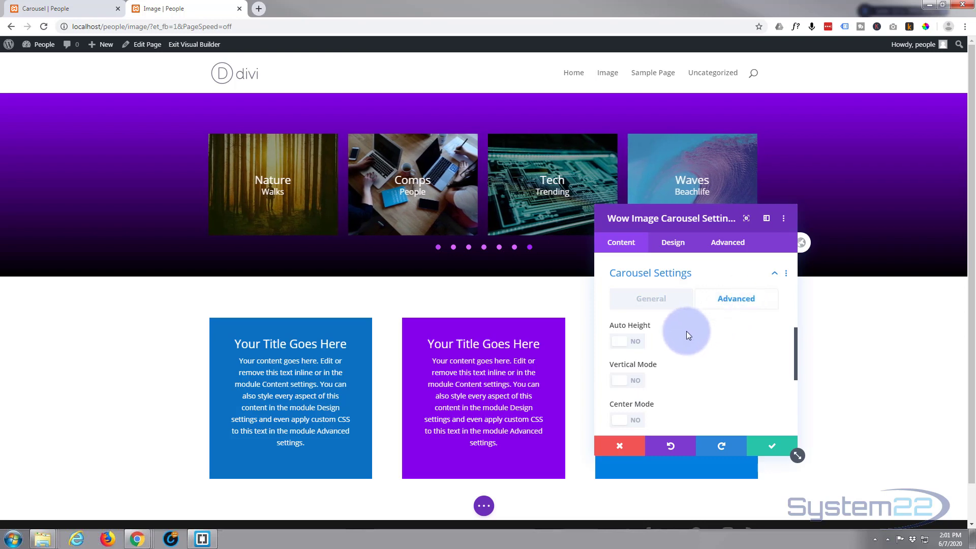
{"action": "left_click", "coordinate": [636, 343]}
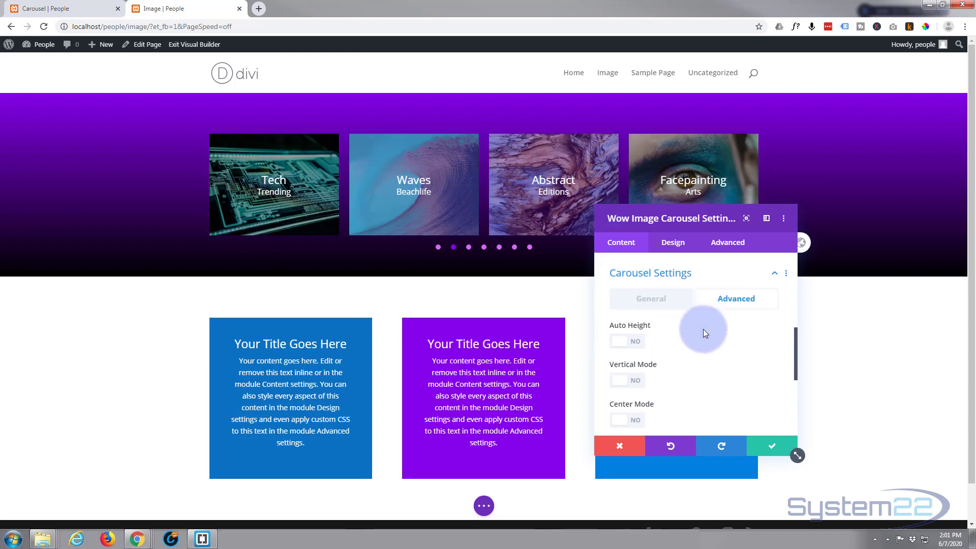
{"action": "scroll", "coordinate": [702, 330], "scroll_direction": "down", "scroll_amount": 1}
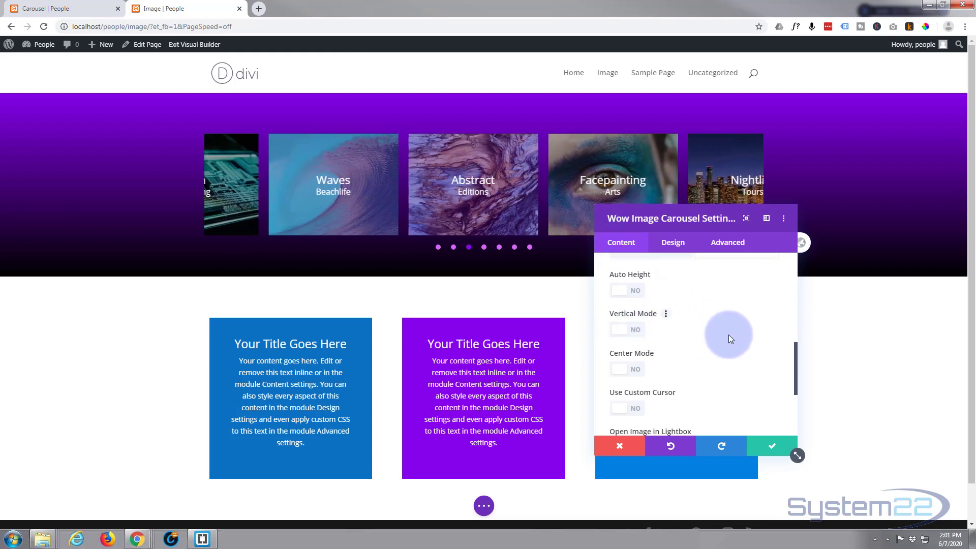
{"action": "scroll", "coordinate": [728, 334], "scroll_direction": "down", "scroll_amount": 1}
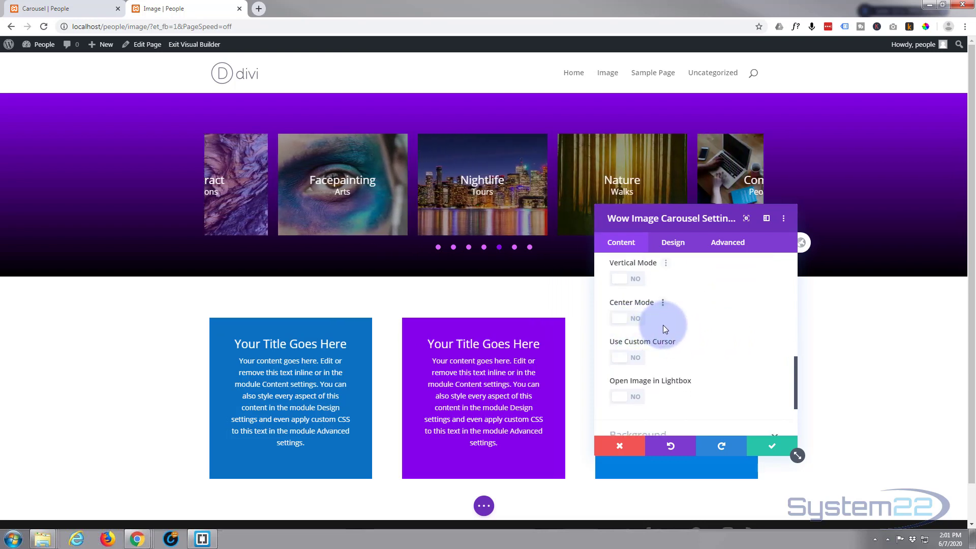
- Try Center Mode with the Highlighted type on the carousel and turn Center Mode back off
{"action": "left_click", "coordinate": [631, 320]}
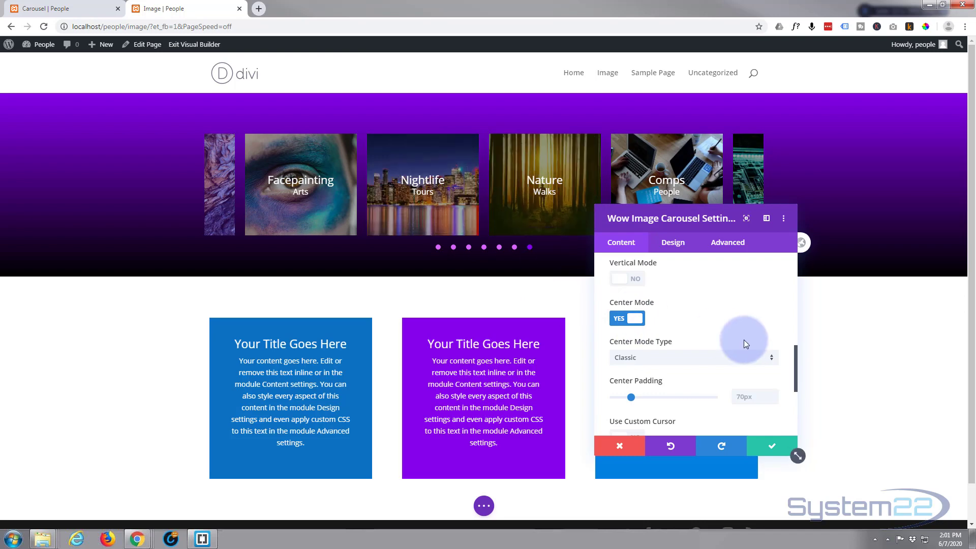
{"action": "left_click", "coordinate": [681, 360]}
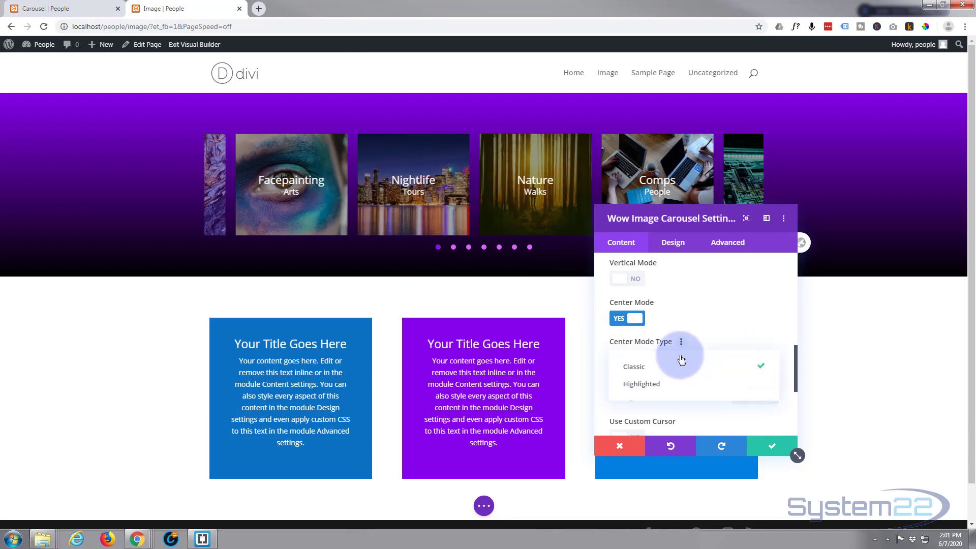
{"action": "left_click", "coordinate": [662, 388]}
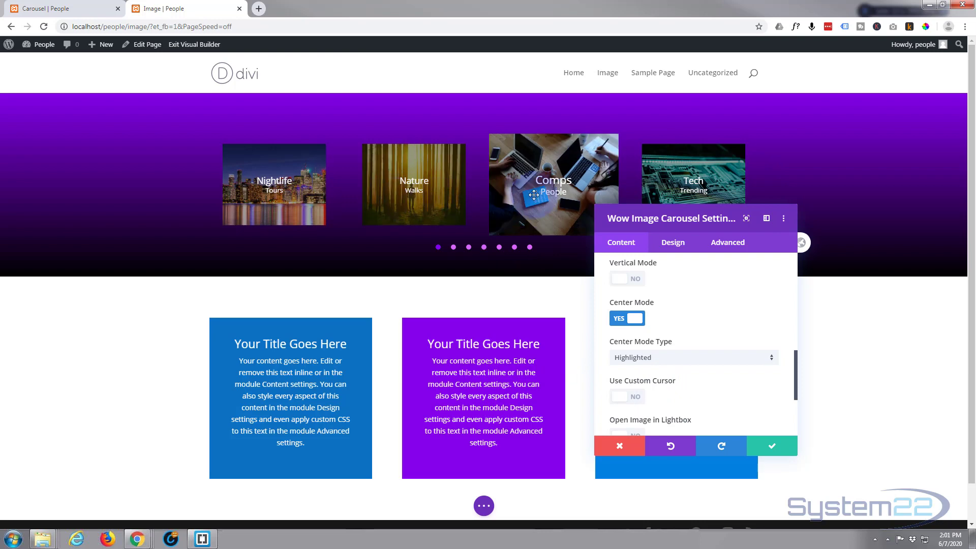
{"action": "left_click", "coordinate": [622, 319]}
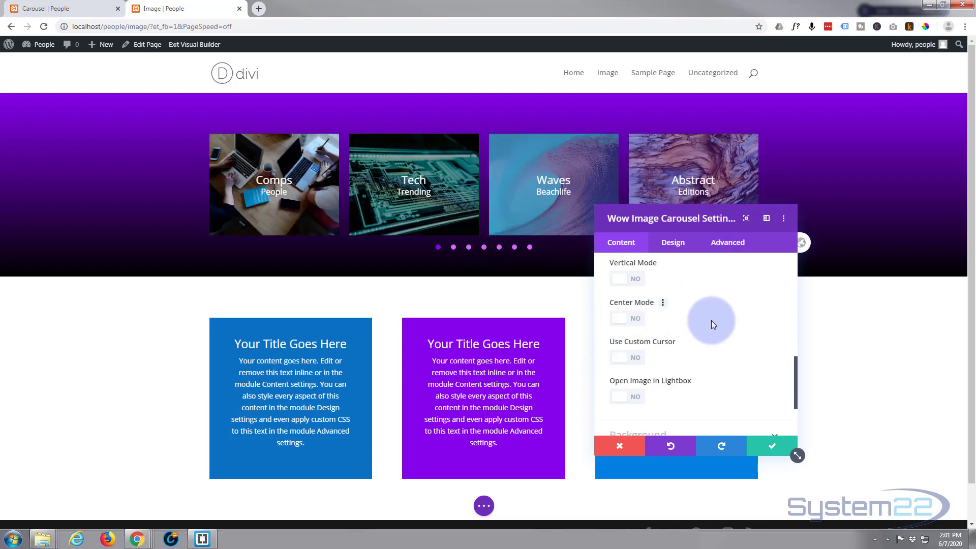
- Enable a custom cursor for the carousel and choose Grab as the cursor
{"action": "scroll", "coordinate": [711, 320], "scroll_direction": "down", "scroll_amount": 1}
{"action": "left_click", "coordinate": [629, 307]}
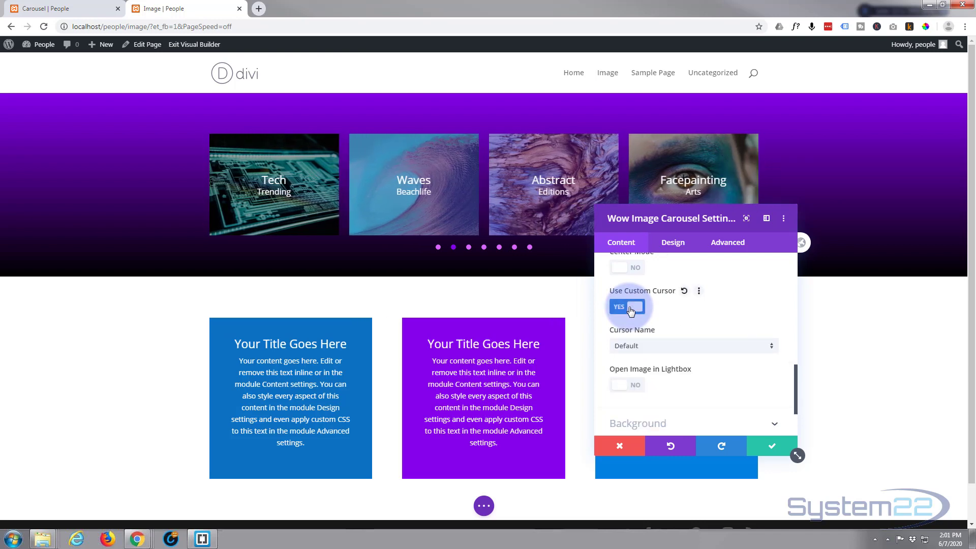
{"action": "left_click", "coordinate": [671, 346]}
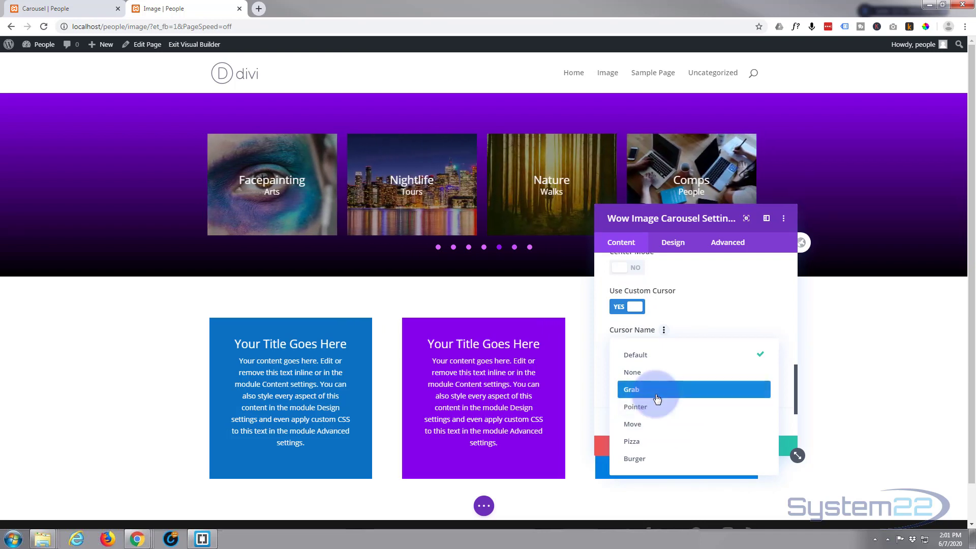
{"action": "left_click", "coordinate": [657, 399]}
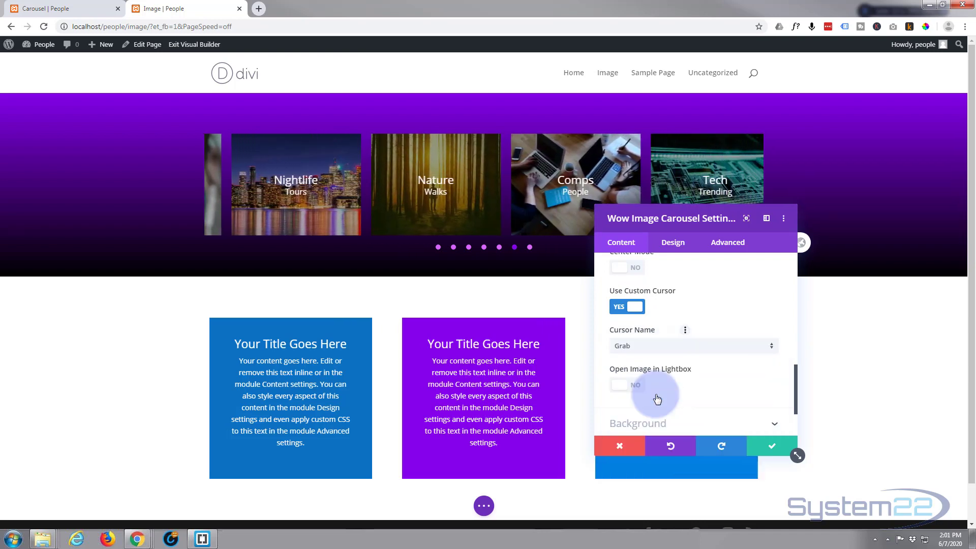
- Make the carousel images open in a lightbox and save the module settings
{"action": "left_click", "coordinate": [632, 387]}
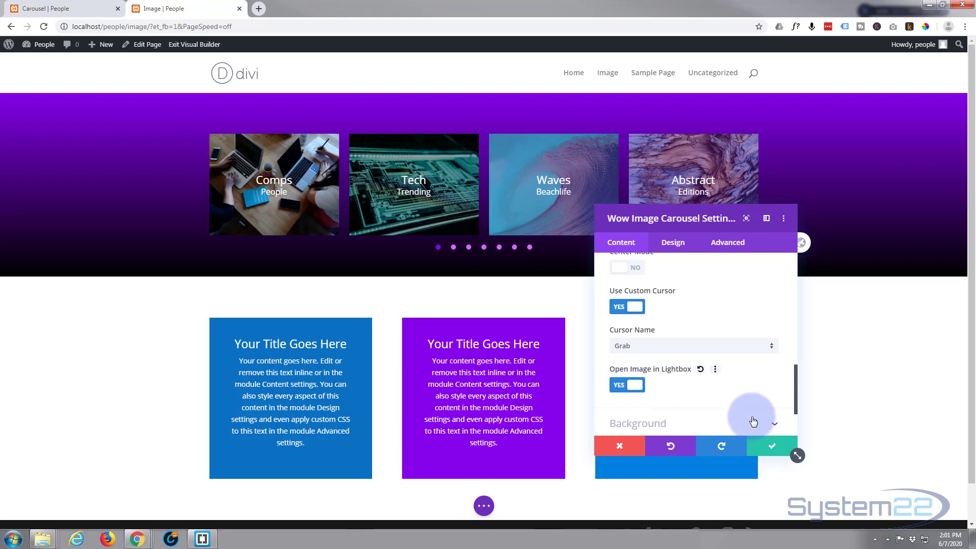
{"action": "left_click", "coordinate": [773, 451]}
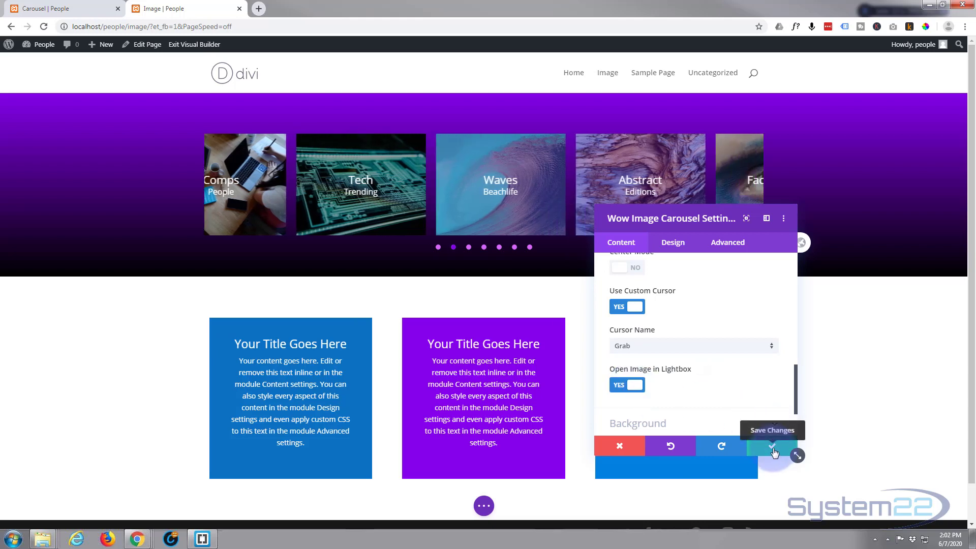
{"action": "left_click", "coordinate": [772, 447]}
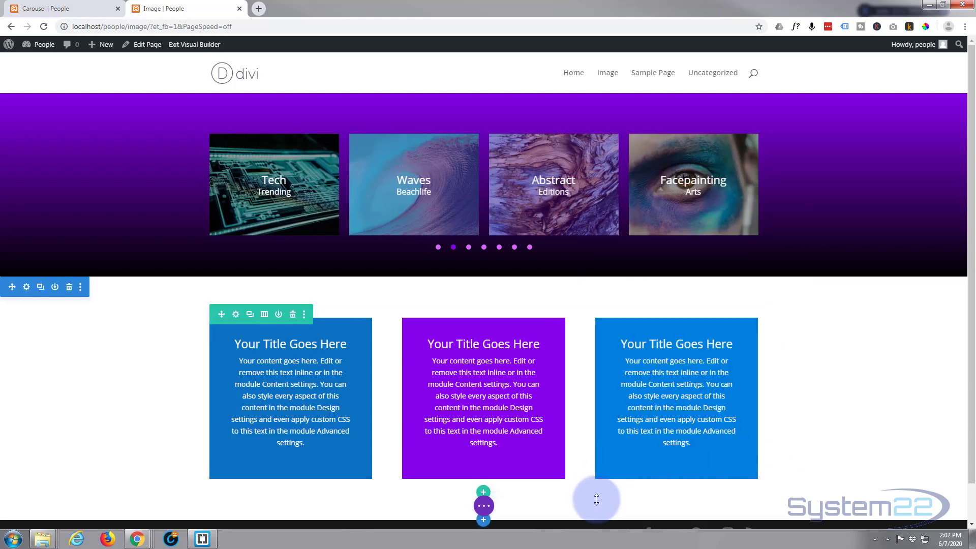
- Save the page and exit the Visual Builder to view the live page
{"action": "left_click", "coordinate": [484, 506]}
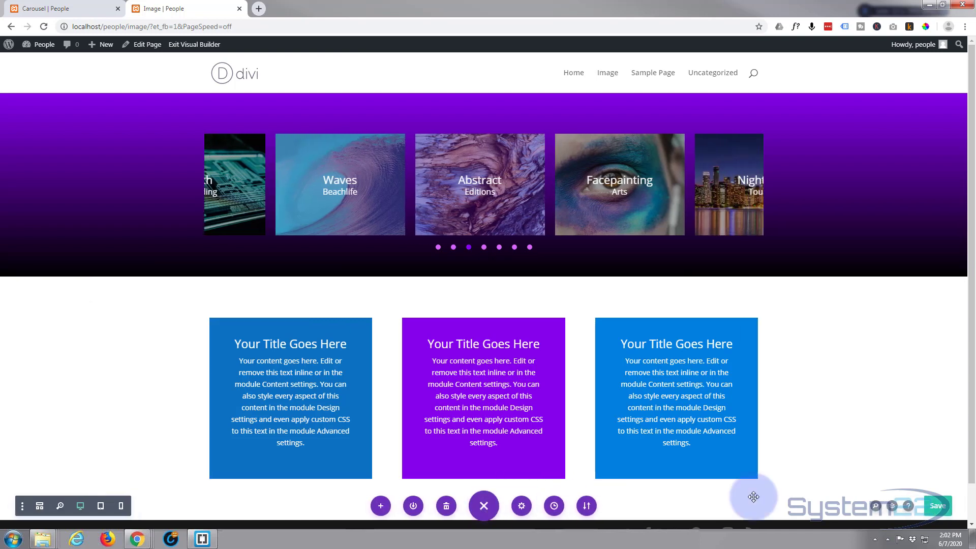
{"action": "left_click", "coordinate": [935, 505]}
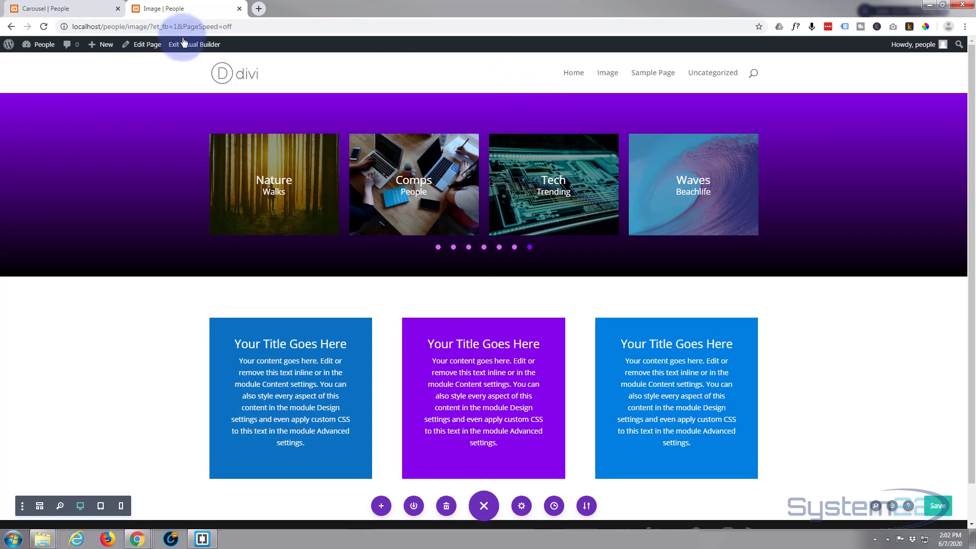
{"action": "left_click", "coordinate": [188, 44]}
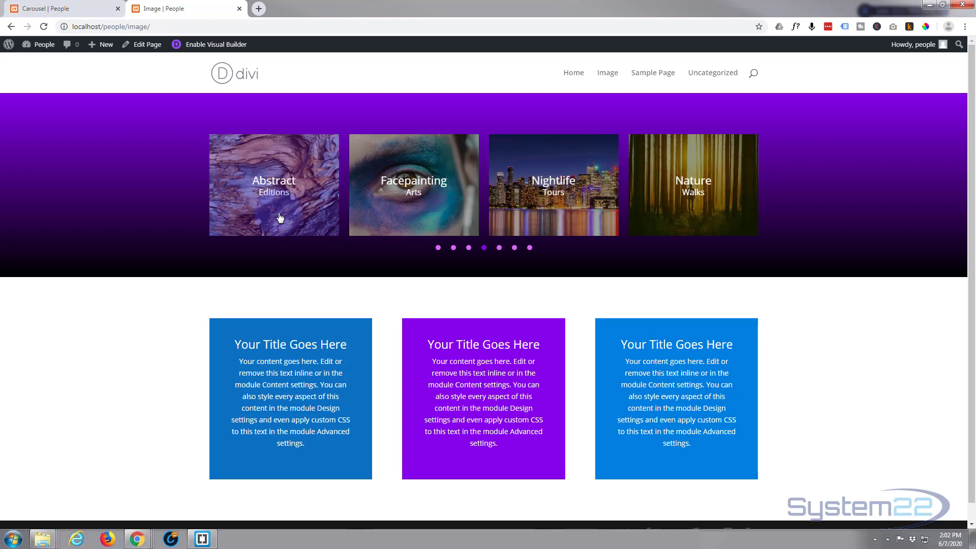
- Check the lightbox on the live page by opening the Facepainting image and closing it again
{"action": "left_click", "coordinate": [408, 219]}
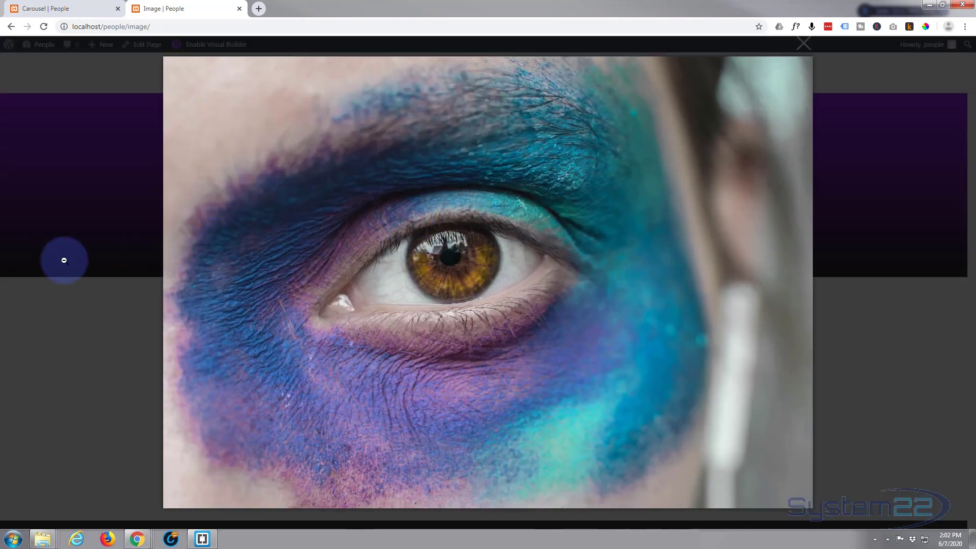
{"action": "left_click", "coordinate": [87, 370]}
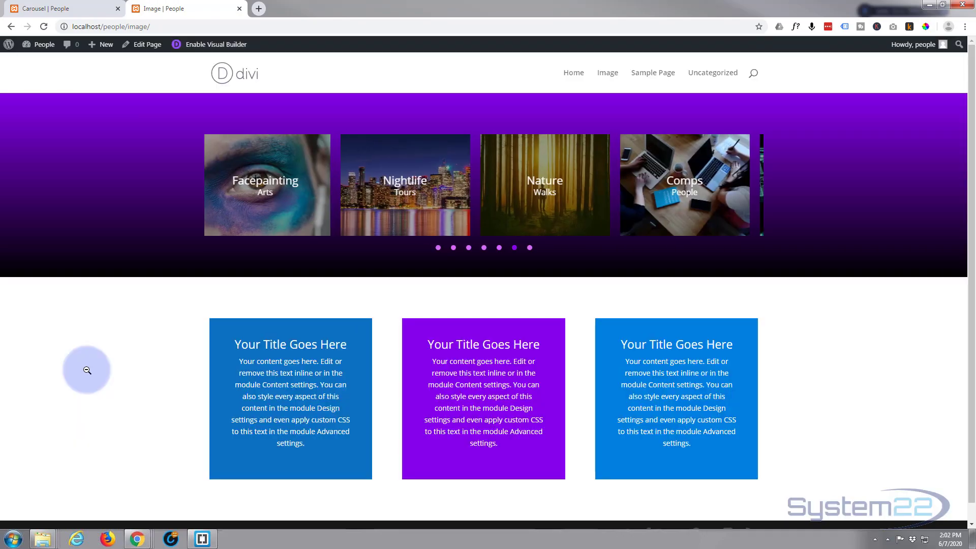